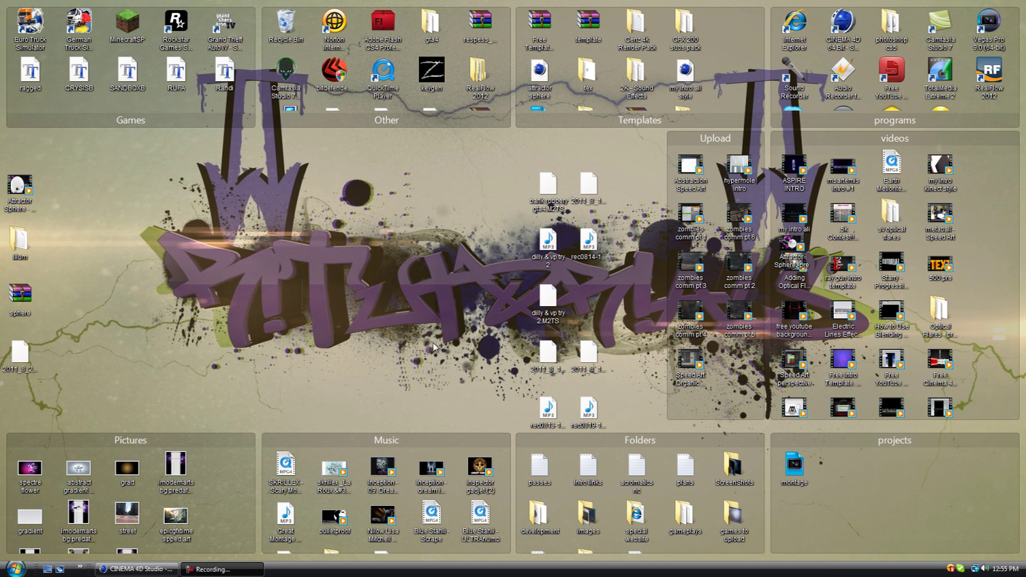
Switch from the desktop to the open CINEMA 4D project.
{"action": "left_click", "coordinate": [359, 321]}
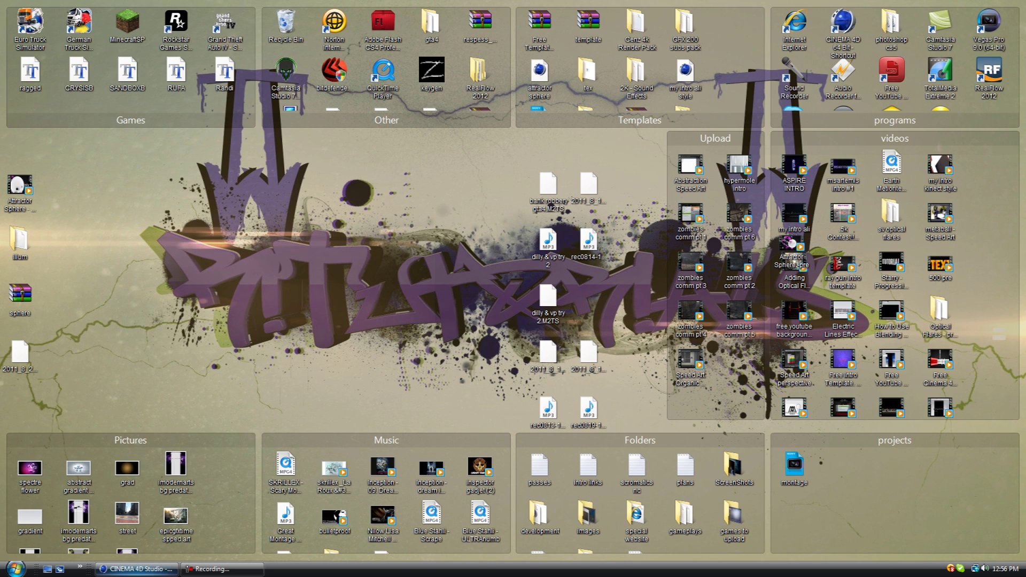
{"action": "left_click", "coordinate": [136, 568]}
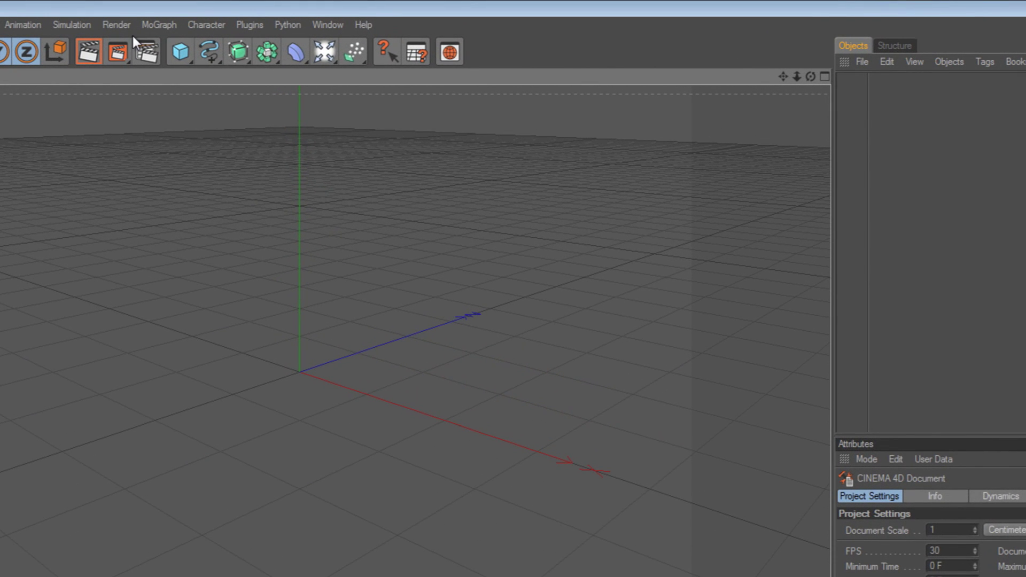
{"action": "left_click", "coordinate": [159, 24]}
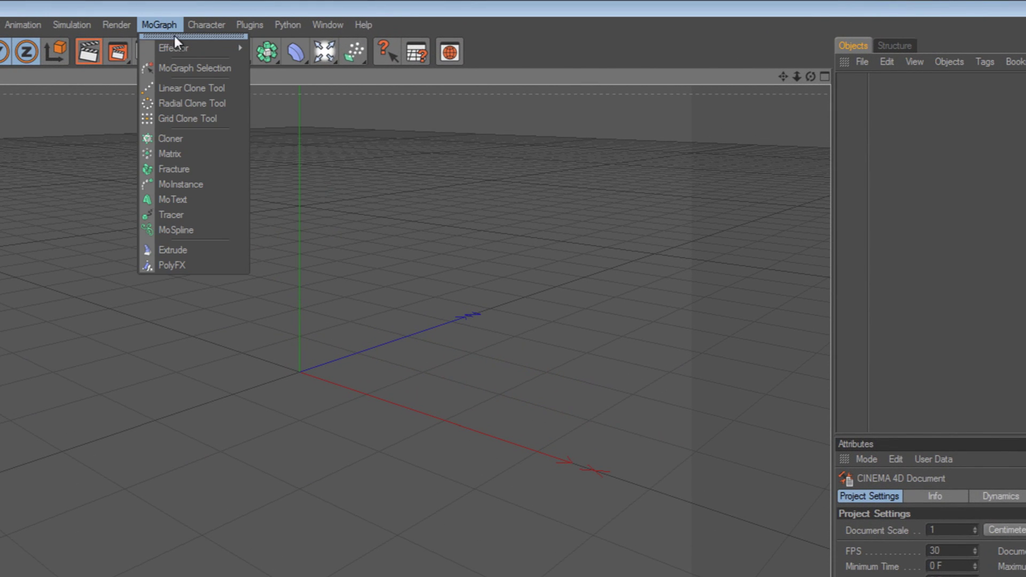
{"action": "mouse_move", "coordinate": [238, 49]}
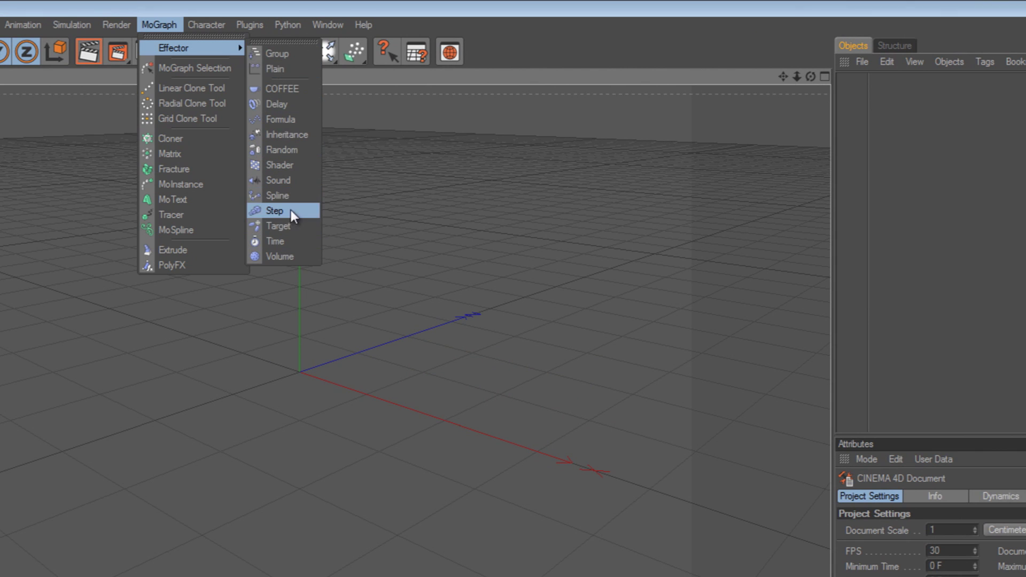
{"action": "left_click", "coordinate": [173, 2]}
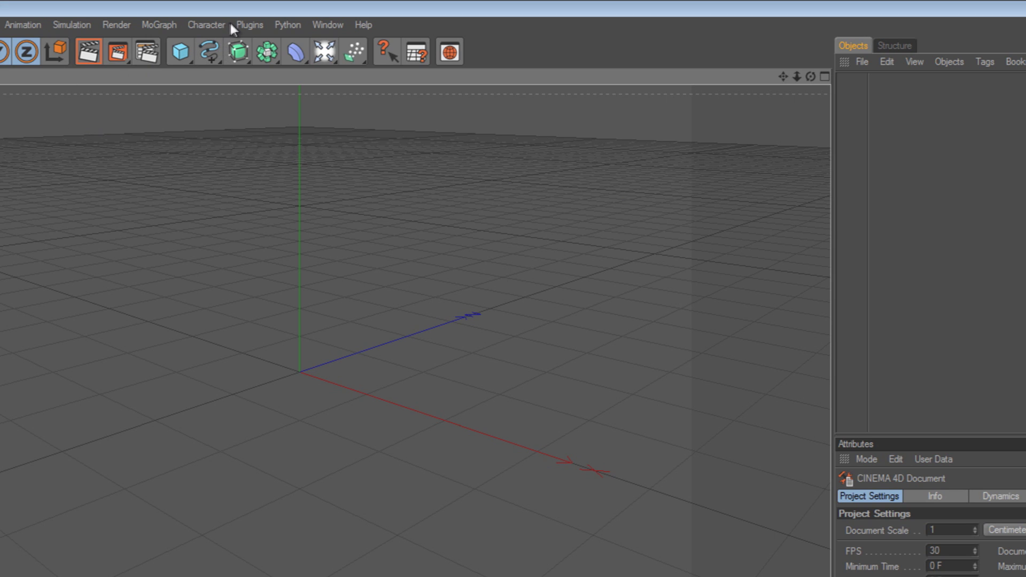
Add a MoText object to the scene and set its depth to 50.
{"action": "left_click", "coordinate": [159, 25]}
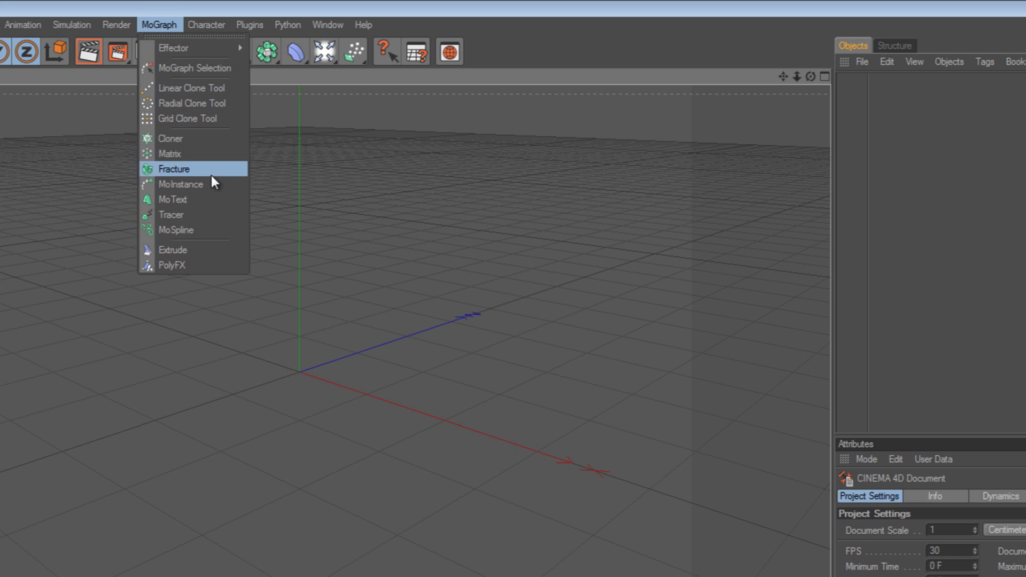
{"action": "left_click", "coordinate": [190, 206]}
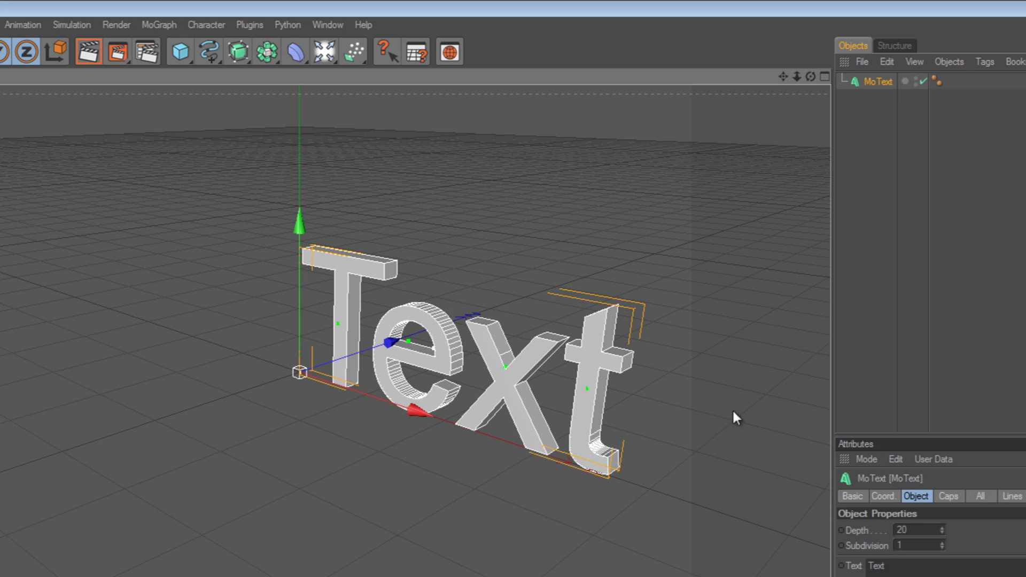
{"action": "left_click_drag", "start_coordinate": [812, 75], "coordinate": [504, 416]}
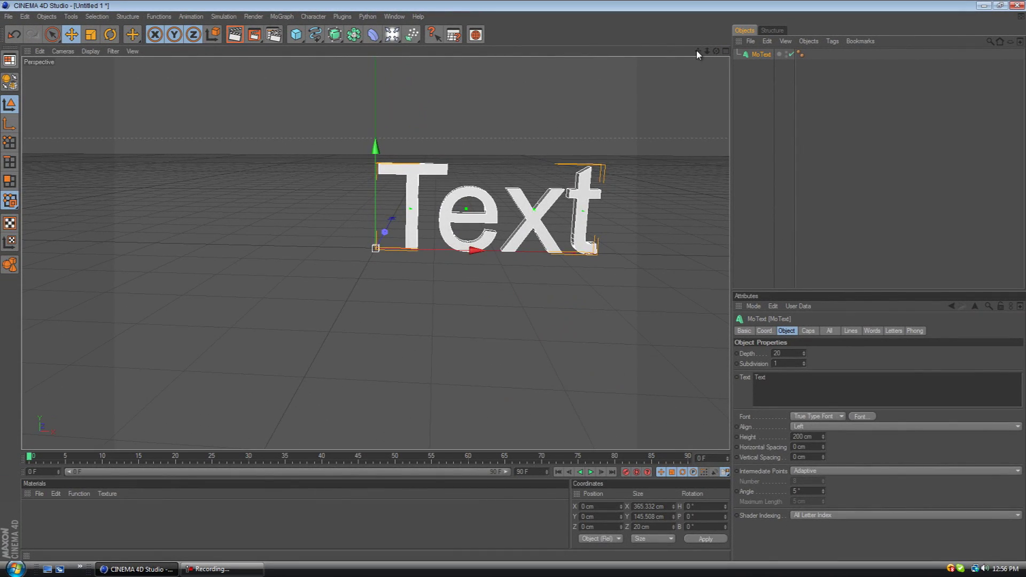
{"action": "left_click_drag", "start_coordinate": [697, 53], "coordinate": [711, 90]}
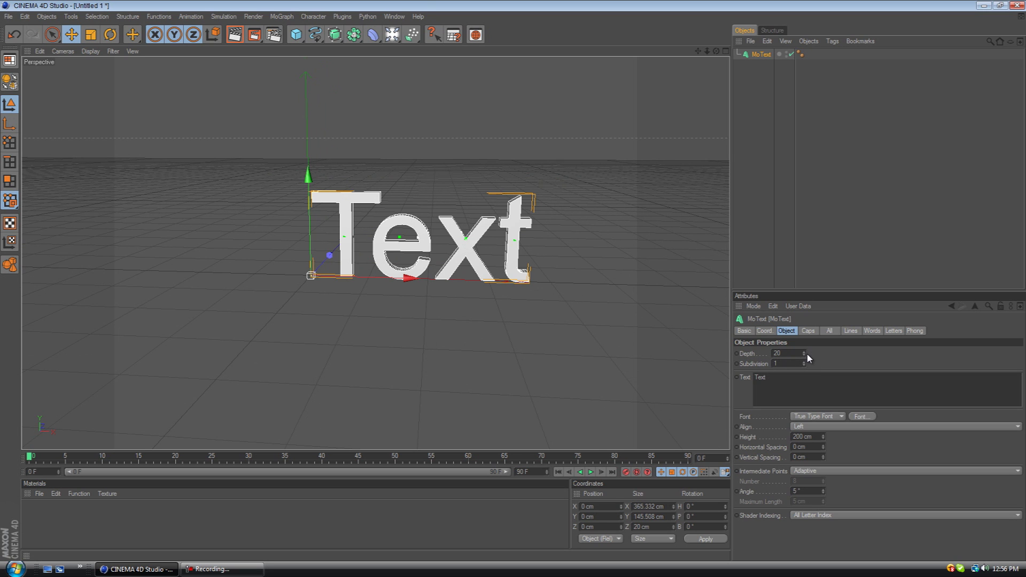
{"action": "left_click_drag", "start_coordinate": [807, 352], "coordinate": [806, 351]}
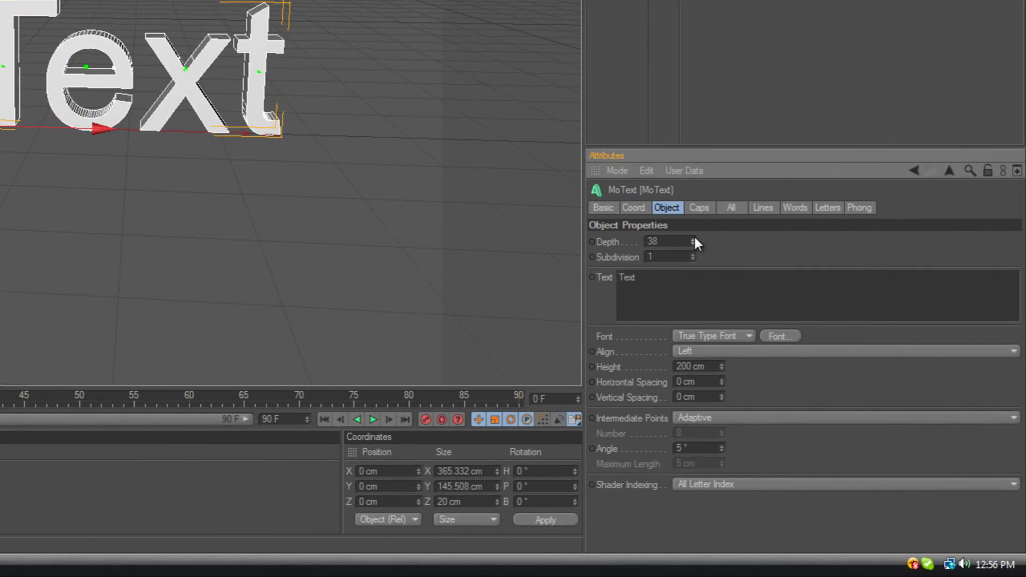
{"action": "left_click_drag", "start_coordinate": [694, 239], "coordinate": [694, 239]}
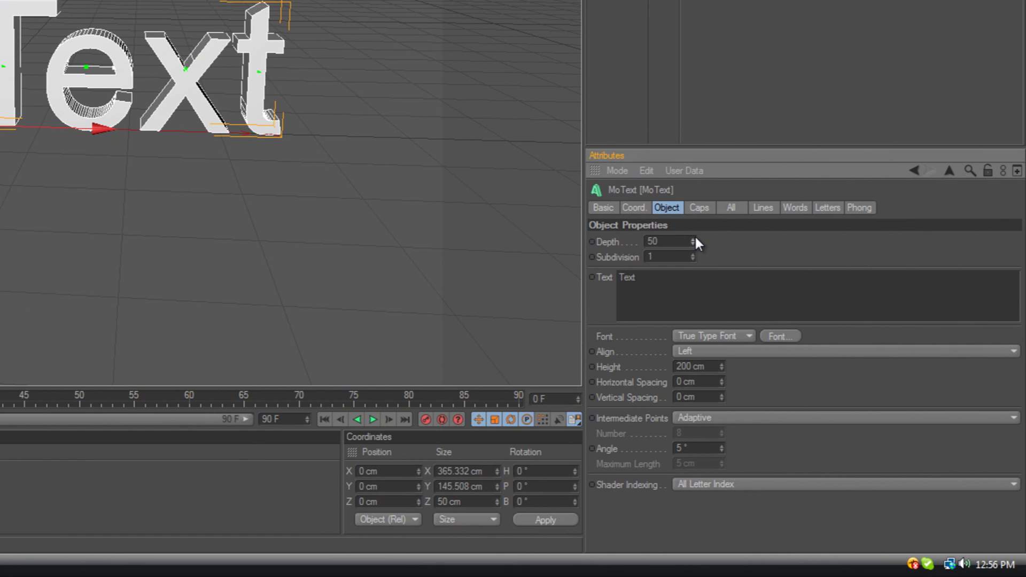
Change both the start and end caps of the MoText object to Fillet Cap.
{"action": "left_click", "coordinate": [696, 208]}
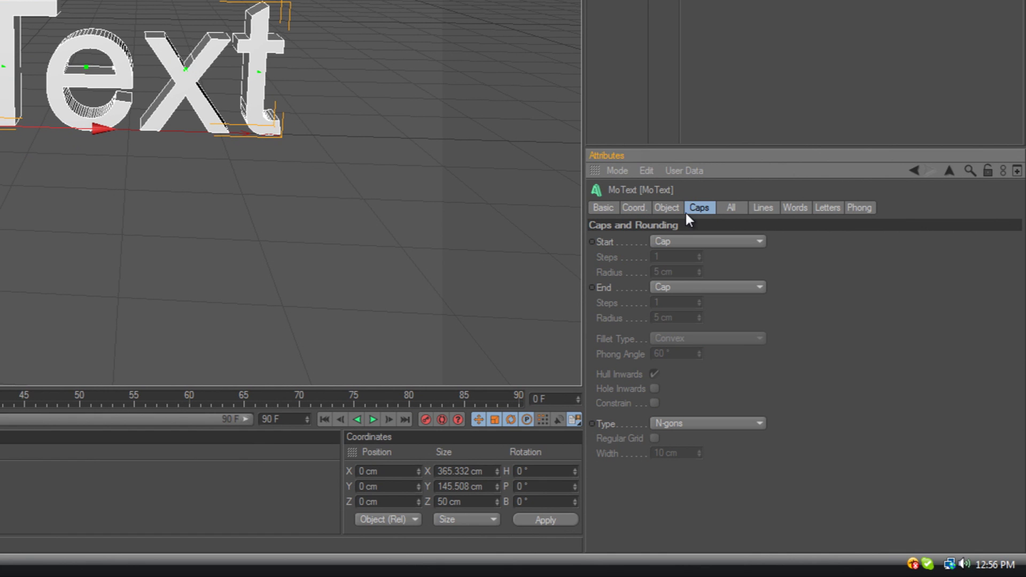
{"action": "left_click", "coordinate": [697, 241]}
{"action": "left_click", "coordinate": [717, 301]}
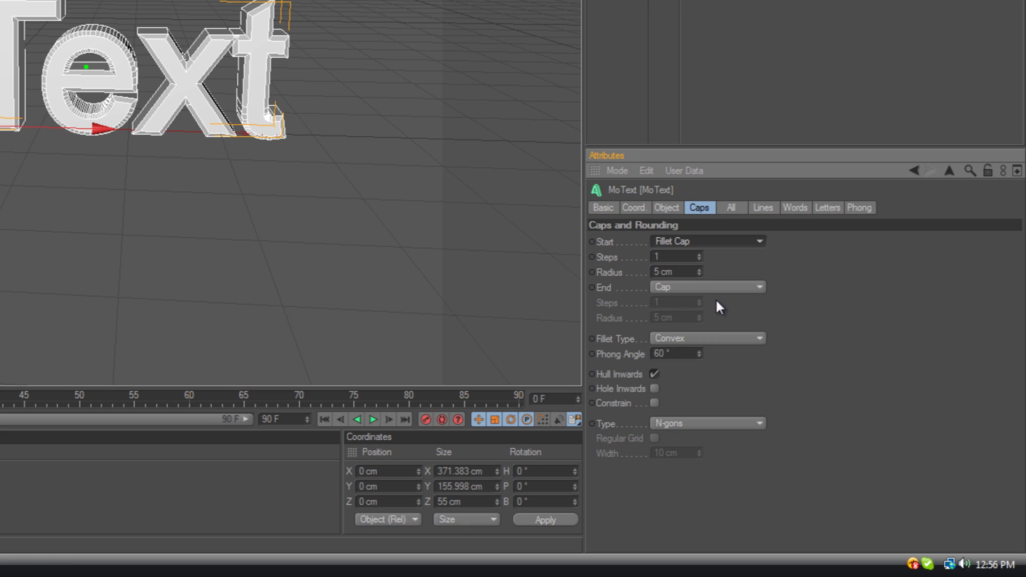
{"action": "left_click", "coordinate": [709, 288]}
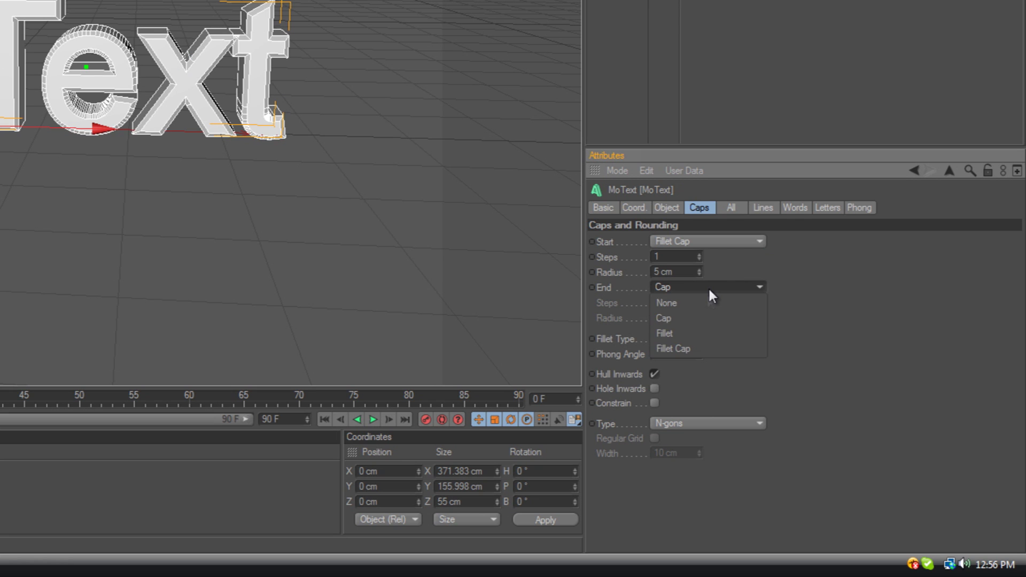
{"action": "left_click", "coordinate": [703, 354]}
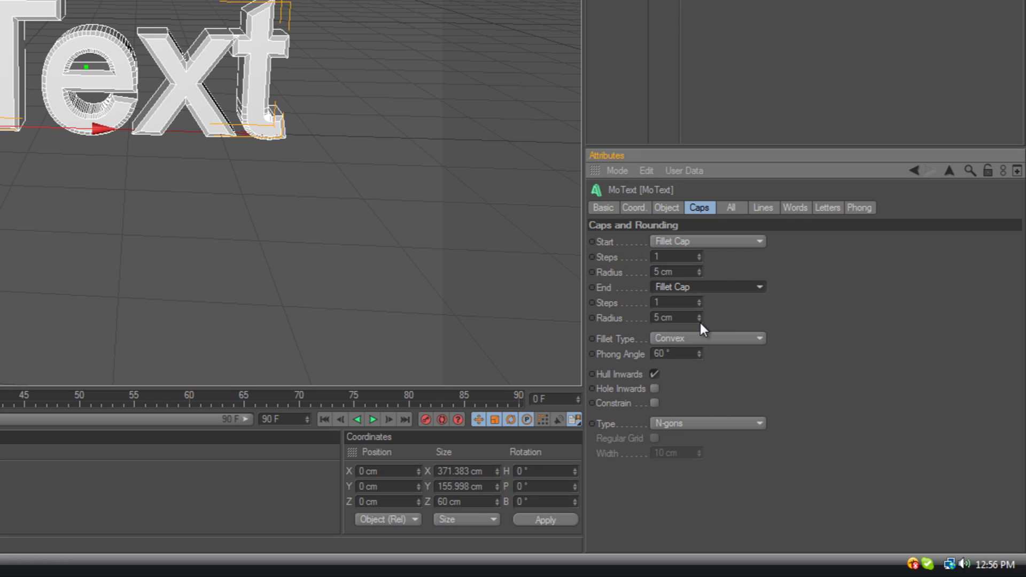
Set the fillet radius of both the start and end caps to 2 cm.
{"action": "left_click", "coordinate": [699, 319]}
{"action": "left_click", "coordinate": [700, 319]}
{"action": "left_click", "coordinate": [700, 319]}
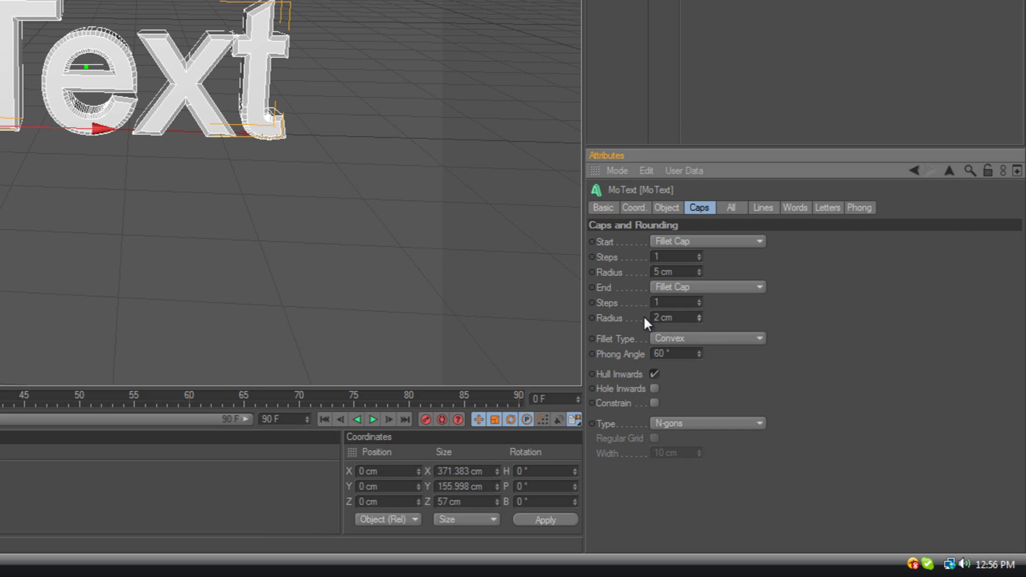
{"action": "left_click", "coordinate": [700, 274]}
{"action": "left_click", "coordinate": [700, 274]}
{"action": "left_click", "coordinate": [700, 274]}
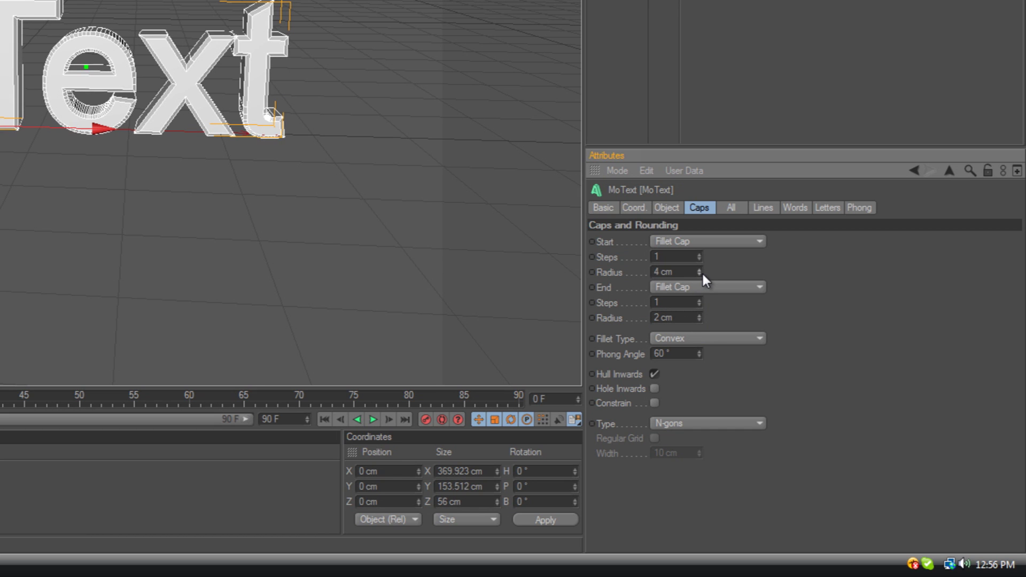
Set the fillet steps of both the start and end caps to 15.
{"action": "left_click_drag", "start_coordinate": [699, 252], "coordinate": [699, 250]}
{"action": "left_click", "coordinate": [700, 260]}
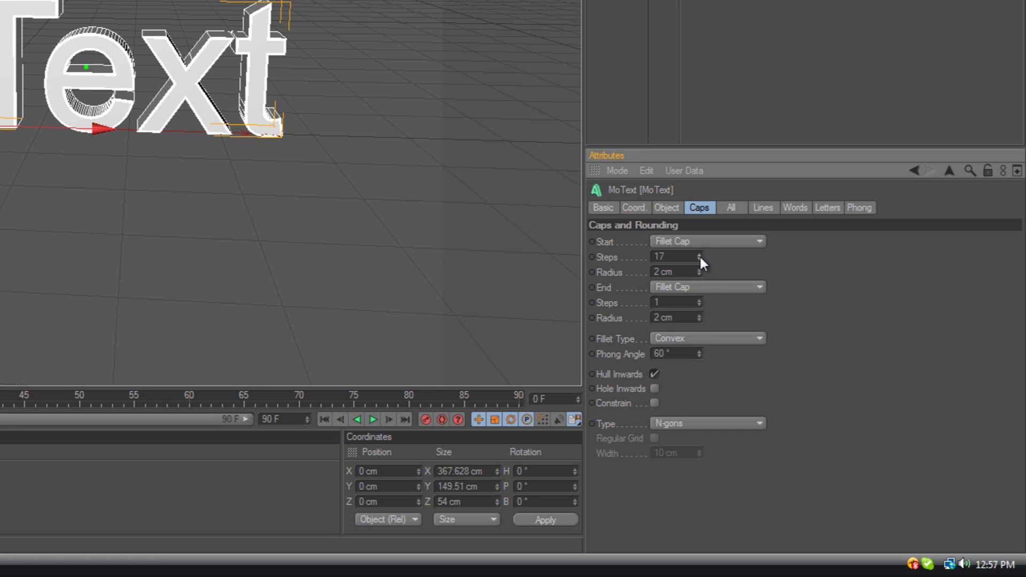
{"action": "left_click", "coordinate": [699, 298]}
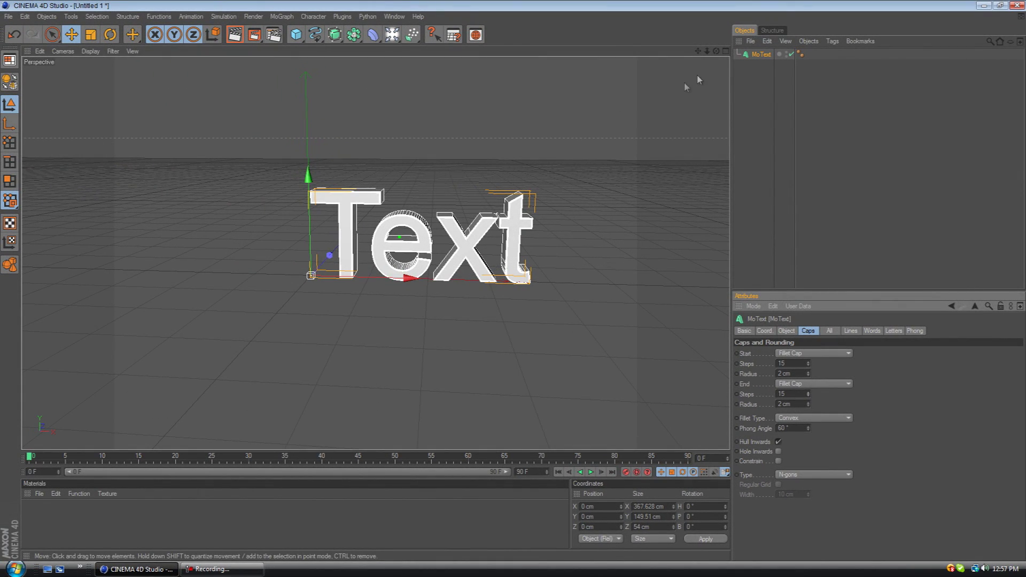
Change the font of the MoText object to Aeromatics NC in regular style.
{"action": "left_click_drag", "start_coordinate": [698, 52], "coordinate": [513, 280]}
{"action": "scroll", "coordinate": [491, 213], "scroll_direction": "down", "scroll_amount": 3}
{"action": "scroll", "coordinate": [491, 213], "scroll_direction": "up", "scroll_amount": 5}
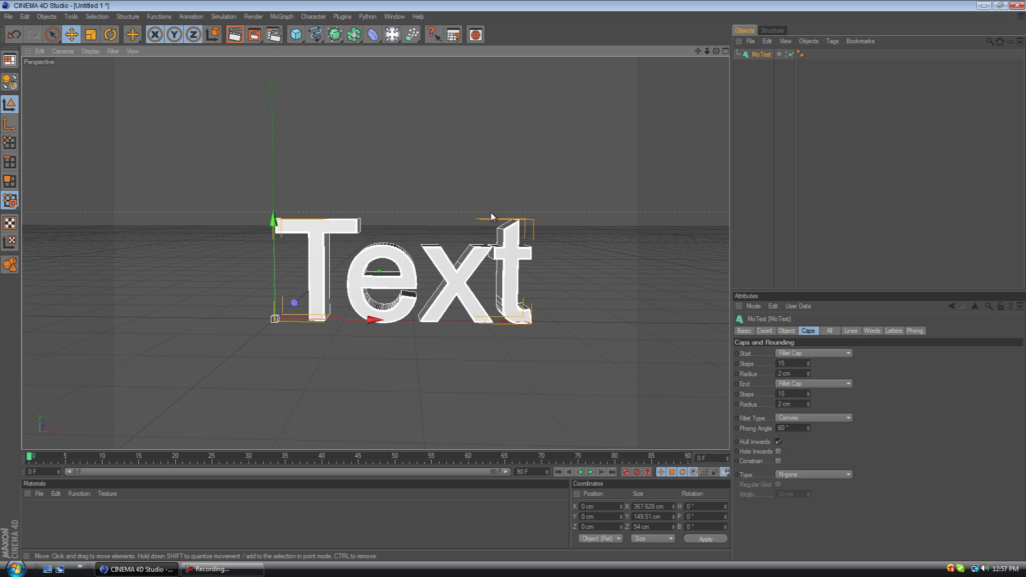
{"action": "scroll", "coordinate": [491, 216], "scroll_direction": "up", "scroll_amount": 1}
{"action": "scroll", "coordinate": [664, 115], "scroll_direction": "down", "scroll_amount": 1}
{"action": "left_click", "coordinate": [786, 331]}
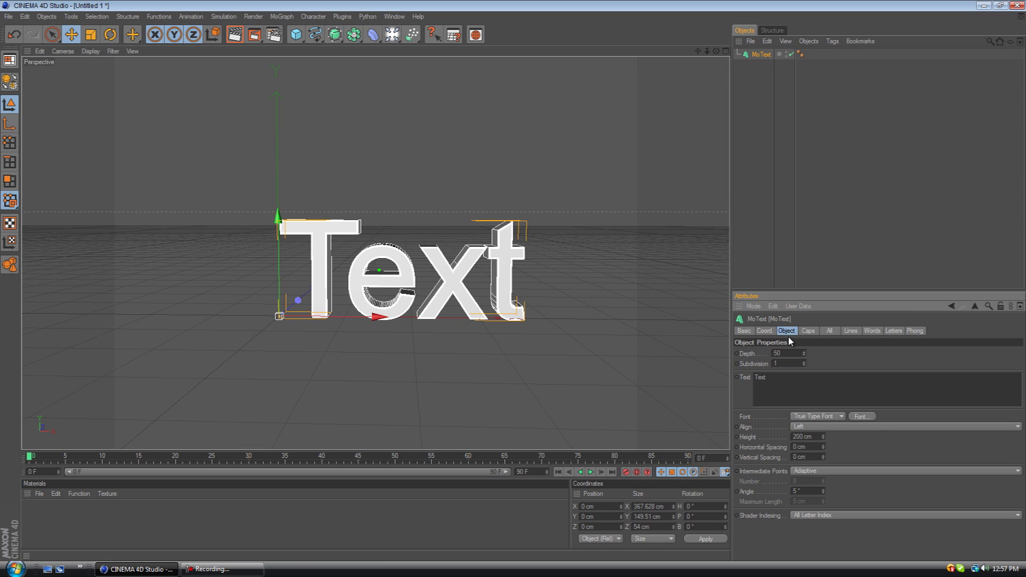
{"action": "left_click", "coordinate": [869, 416]}
{"action": "scroll", "coordinate": [54, 124], "scroll_direction": "up", "scroll_amount": 3}
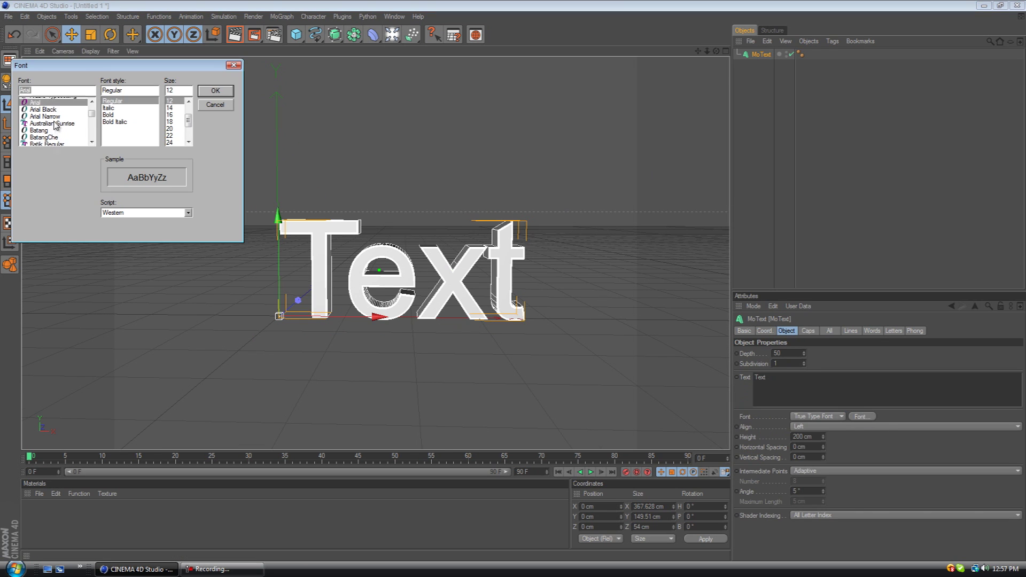
{"action": "scroll", "coordinate": [54, 124], "scroll_direction": "up", "scroll_amount": 2}
{"action": "left_click", "coordinate": [43, 102]}
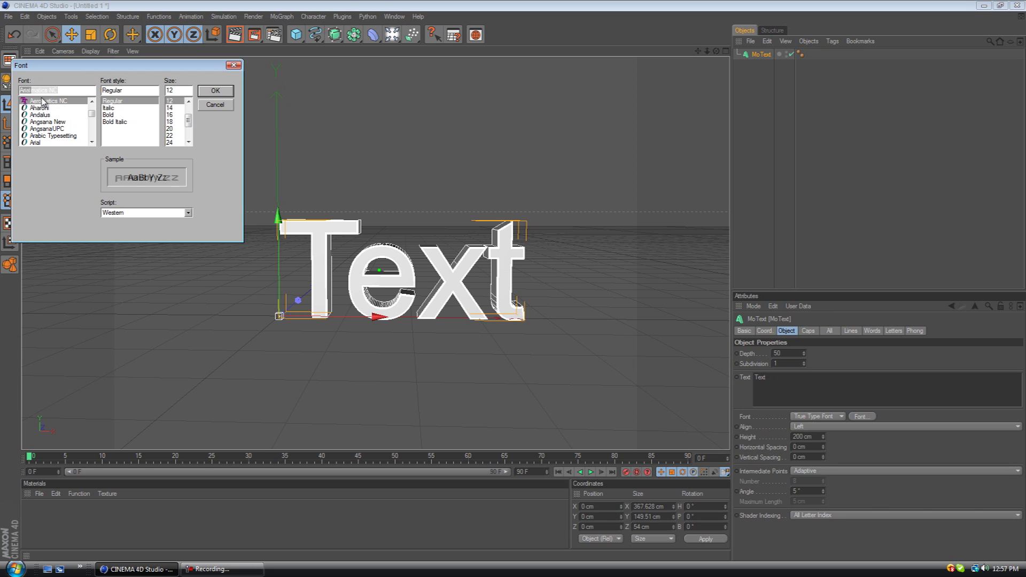
{"action": "left_click", "coordinate": [203, 90]}
{"action": "scroll", "coordinate": [471, 192], "scroll_direction": "down", "scroll_amount": 3}
{"action": "left_click_drag", "start_coordinate": [698, 52], "coordinate": [513, 281]}
{"action": "left_click_drag", "start_coordinate": [716, 51], "coordinate": [514, 281]}
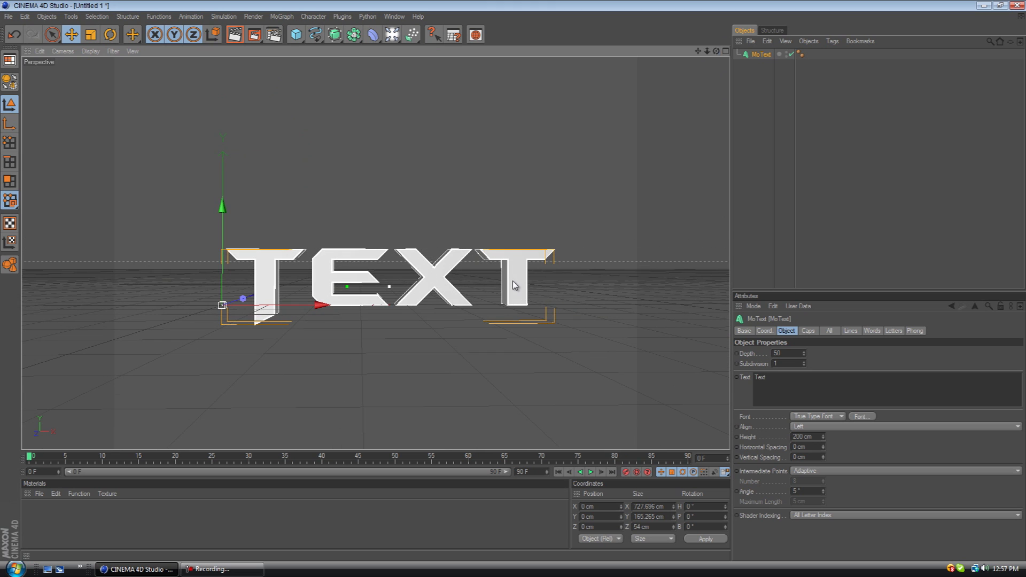
{"action": "left_click_drag", "start_coordinate": [699, 52], "coordinate": [652, 243]}
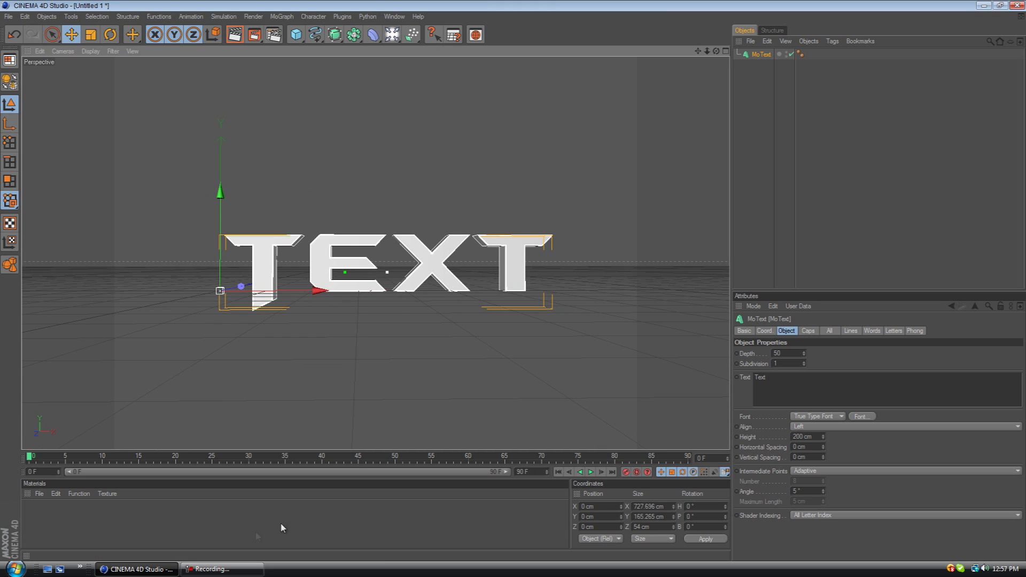
Play the desktop video "my intro ali style" as a reference, close it, and return to CINEMA 4D.
{"action": "left_click", "coordinate": [136, 569]}
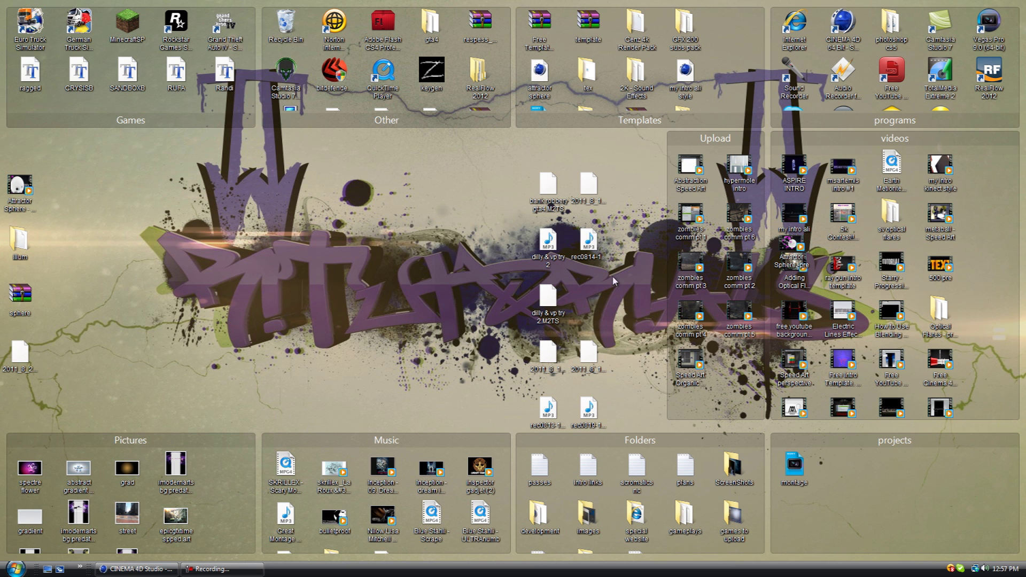
{"action": "double_click", "coordinate": [794, 216]}
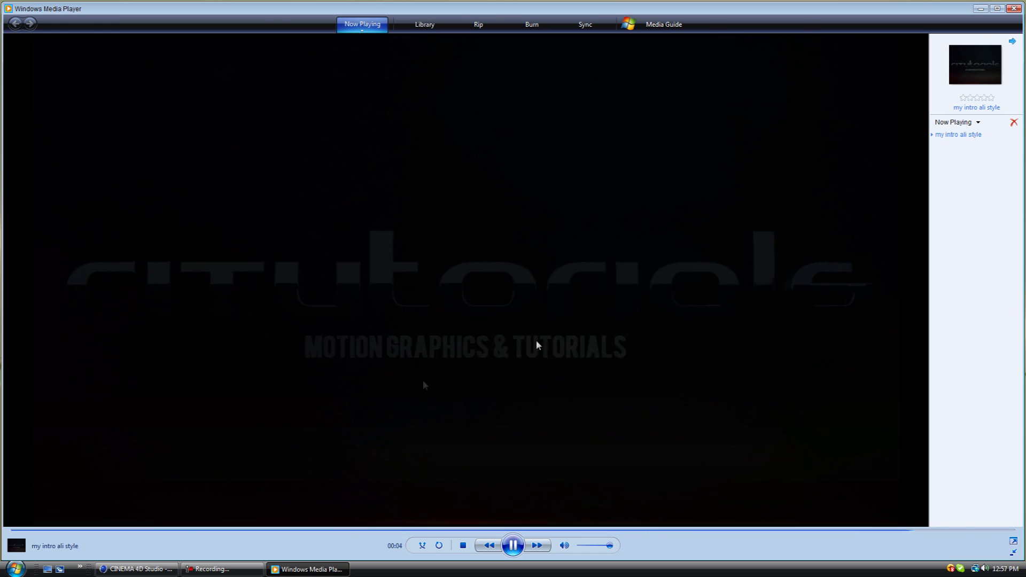
{"action": "left_click", "coordinate": [1013, 7]}
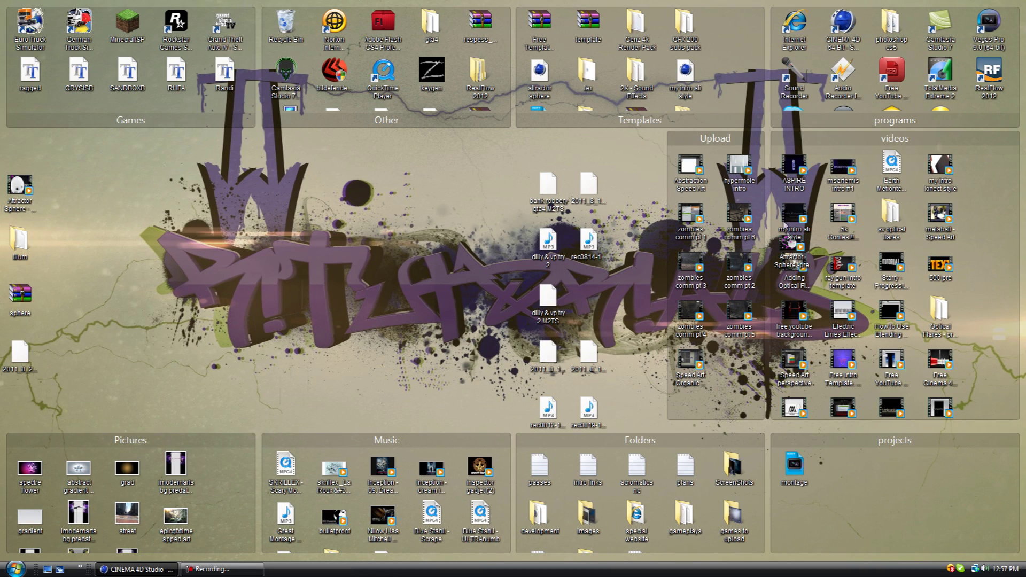
{"action": "left_click", "coordinate": [128, 569]}
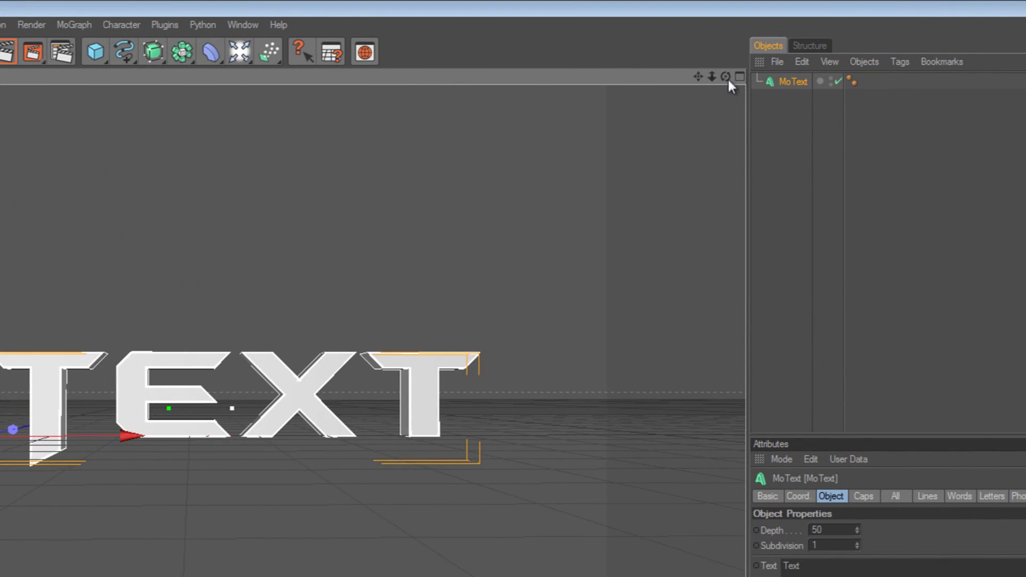
Add a MoGraph Target effector to the selected MoText object.
{"action": "left_click_drag", "start_coordinate": [725, 76], "coordinate": [725, 53]}
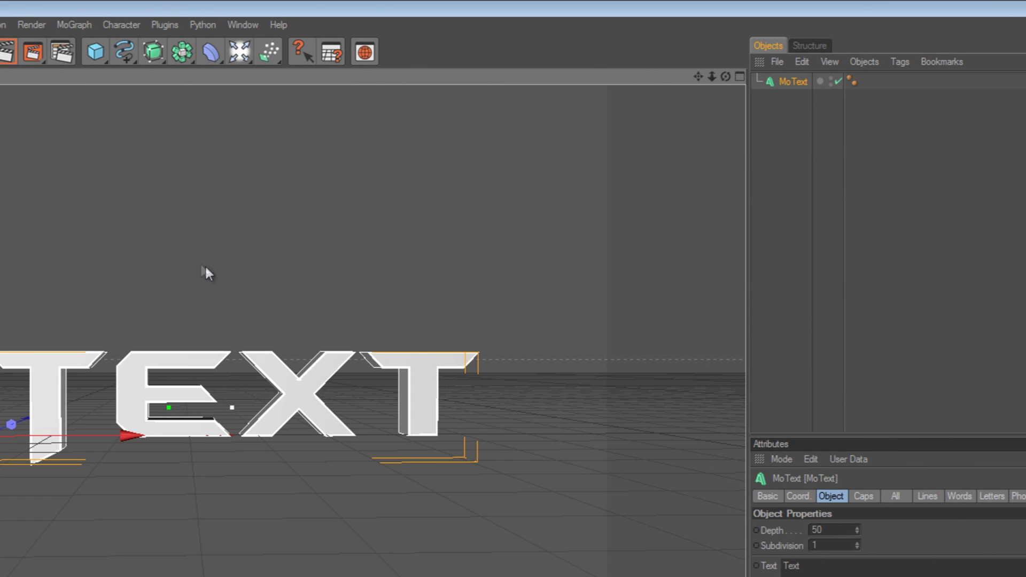
{"action": "left_click", "coordinate": [76, 22]}
{"action": "mouse_move", "coordinate": [136, 46]}
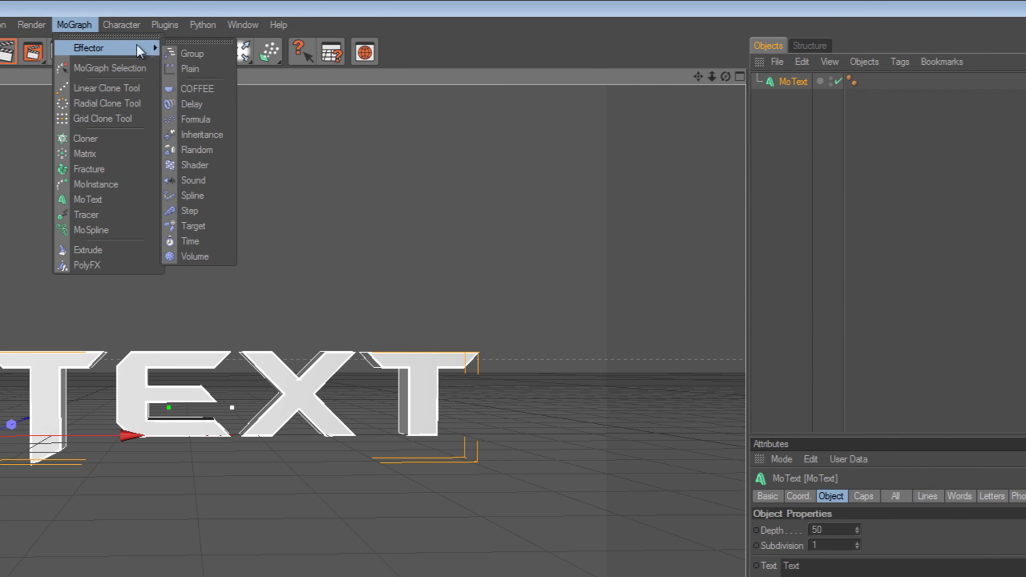
{"action": "left_click", "coordinate": [188, 227]}
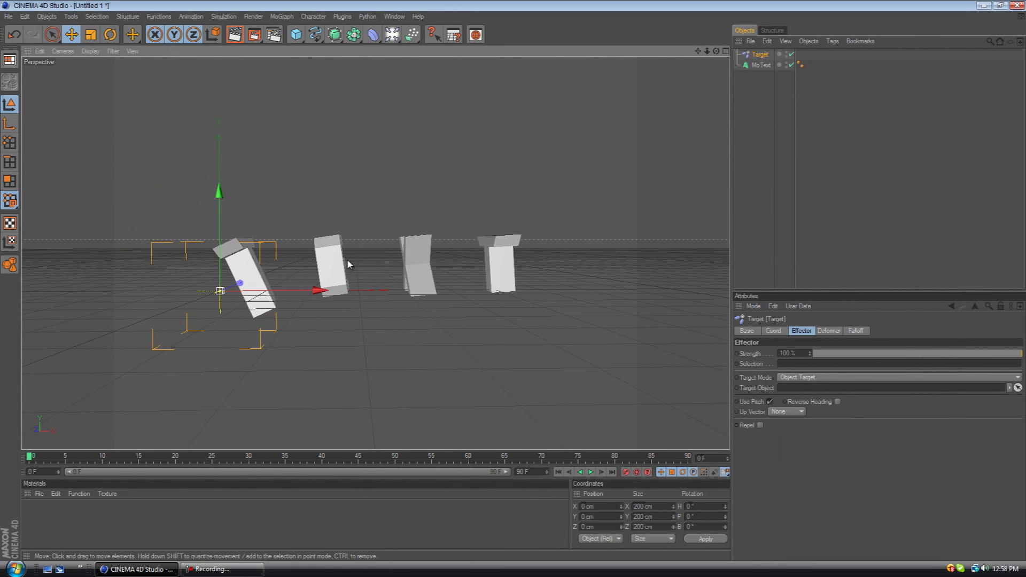
Move the Target effector behind the text, to about X -99 cm and Z 1957 cm.
{"action": "mouse_move", "coordinate": [319, 290]}
{"action": "left_mouse_down"}
{"action": "mouse_move", "coordinate": [602, 289]}
{"action": "mouse_move", "coordinate": [180, 291]}
{"action": "left_mouse_up"}
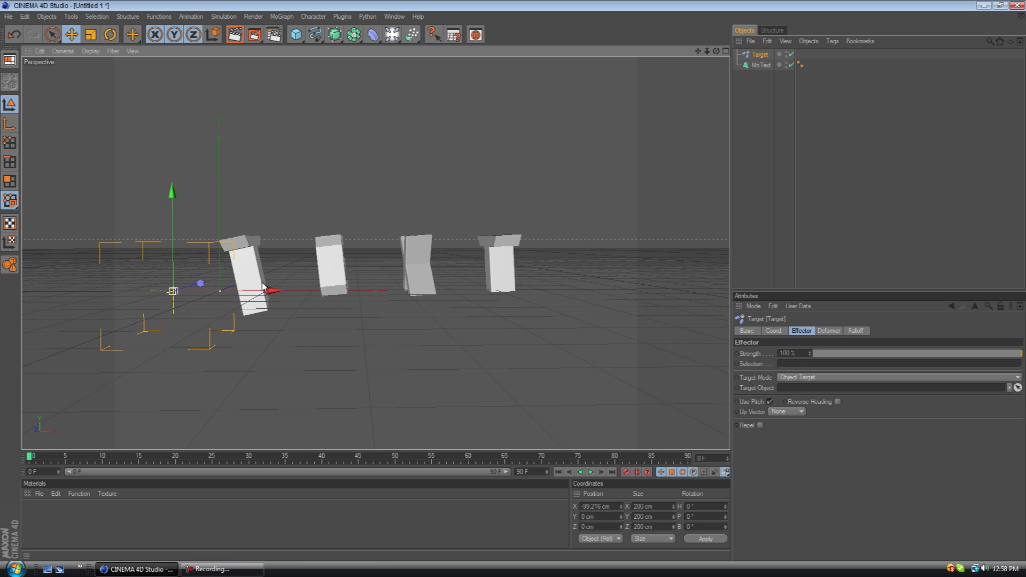
{"action": "left_click_drag", "start_coordinate": [716, 50], "coordinate": [332, 281]}
{"action": "scroll", "coordinate": [332, 281], "scroll_direction": "down", "scroll_amount": 4}
{"action": "left_click_drag", "start_coordinate": [332, 239], "coordinate": [514, 285]}
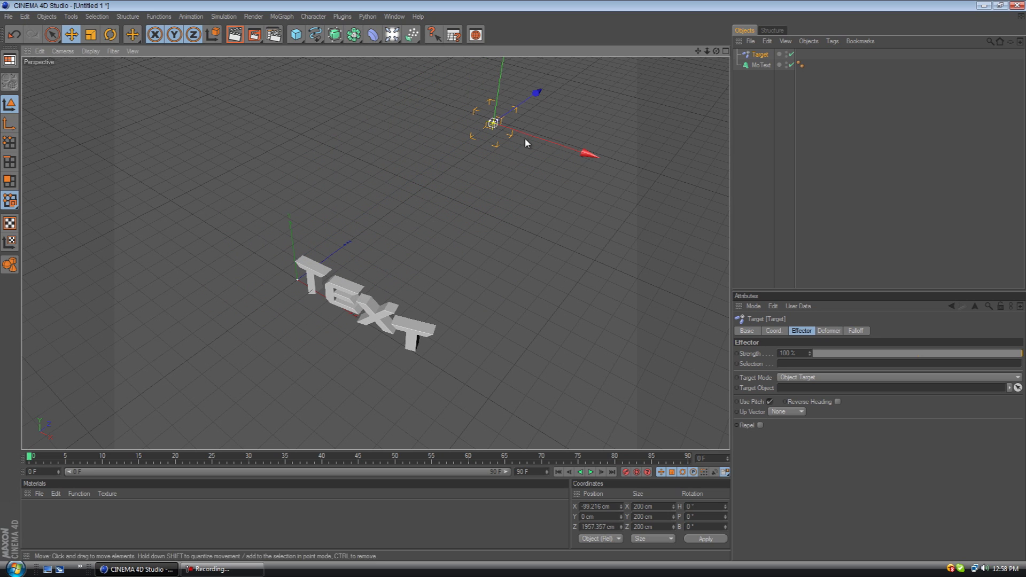
{"action": "left_click_drag", "start_coordinate": [716, 51], "coordinate": [514, 283]}
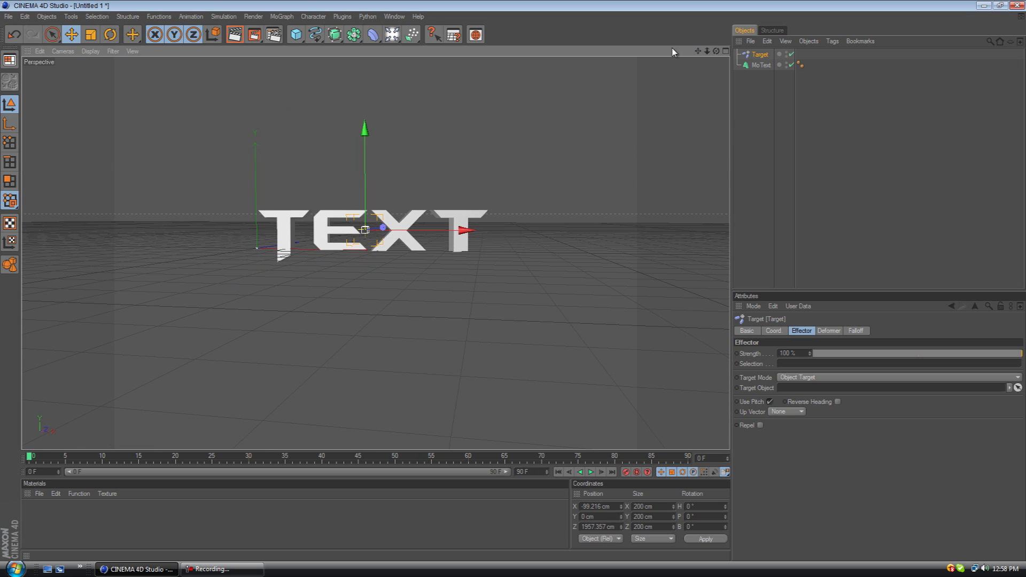
Add a camera object to the scene and look through it as the active scene camera.
{"action": "scroll", "coordinate": [572, 89], "scroll_direction": "up", "scroll_amount": 2}
{"action": "left_click", "coordinate": [760, 64]}
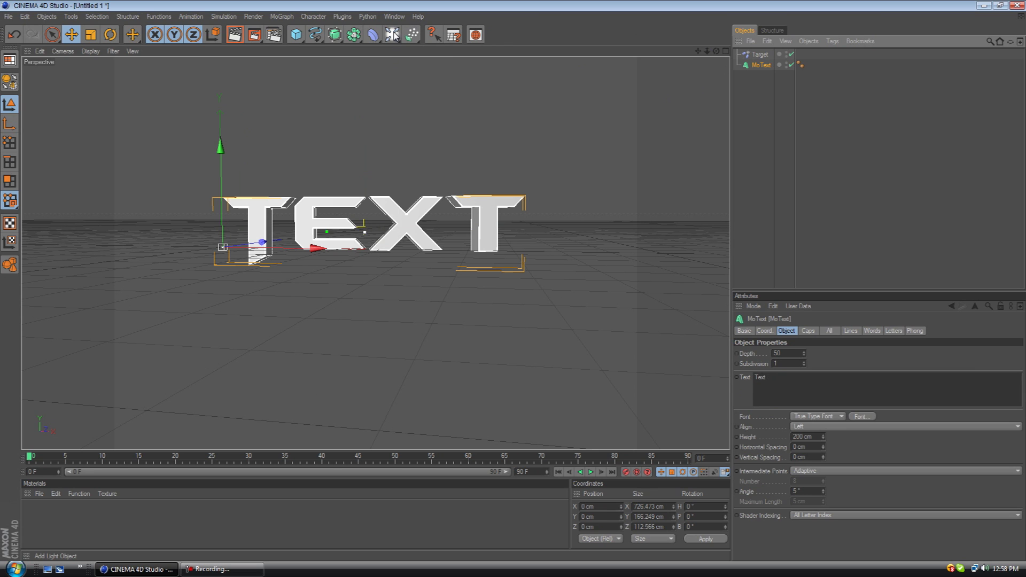
{"action": "left_click_drag", "start_coordinate": [392, 35], "coordinate": [427, 96]}
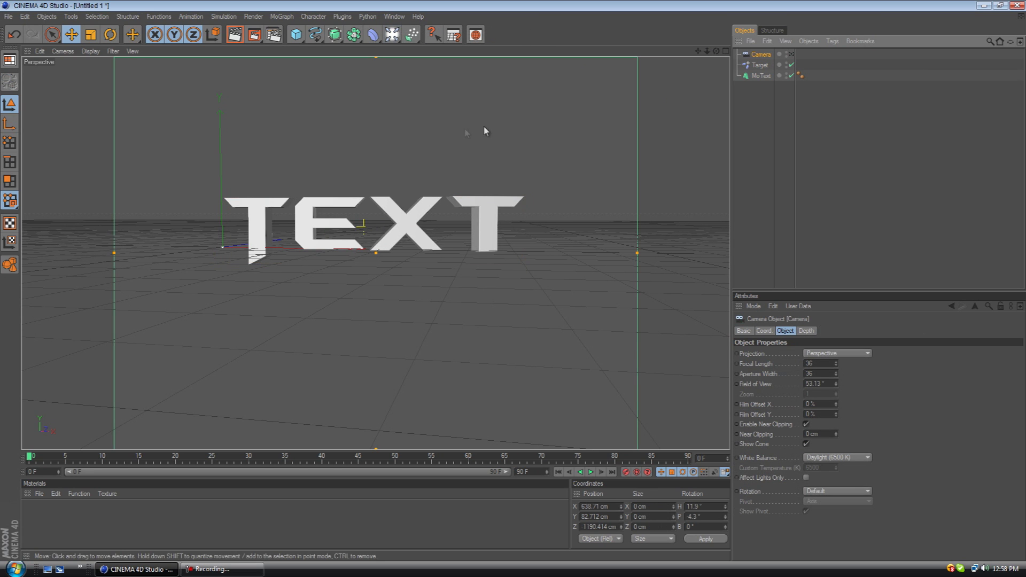
{"action": "left_click", "coordinate": [61, 52]}
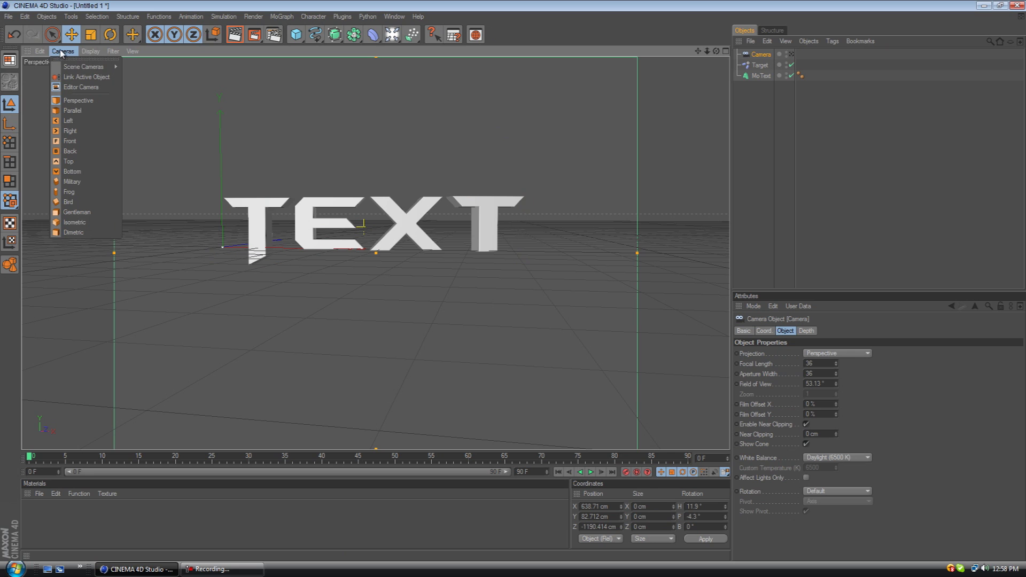
{"action": "left_click", "coordinate": [136, 67]}
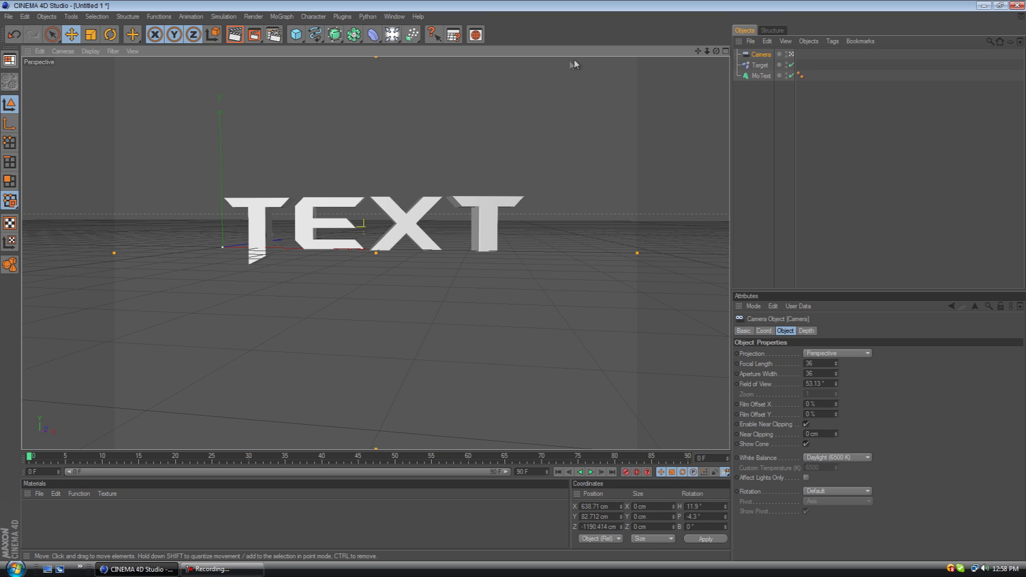
Frame the whole text with the camera at about X 376, Y 88, Z -902 cm and record its keyframe at frame 0.
{"action": "left_click_drag", "start_coordinate": [698, 51], "coordinate": [514, 286]}
{"action": "scroll", "coordinate": [643, 107], "scroll_direction": "up", "scroll_amount": 4}
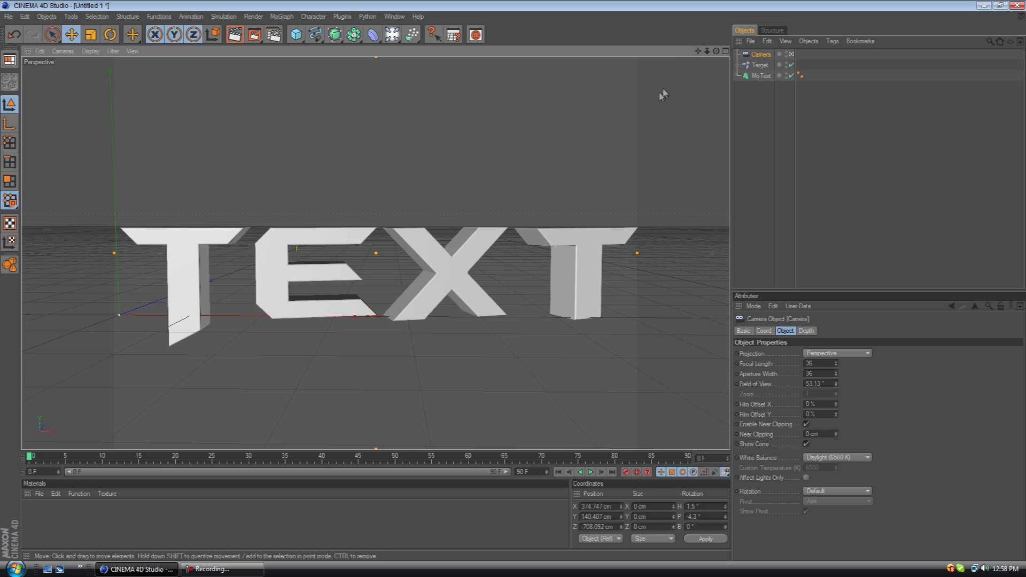
{"action": "left_click_drag", "start_coordinate": [716, 51], "coordinate": [514, 284]}
{"action": "scroll", "coordinate": [604, 95], "scroll_direction": "down", "scroll_amount": 2}
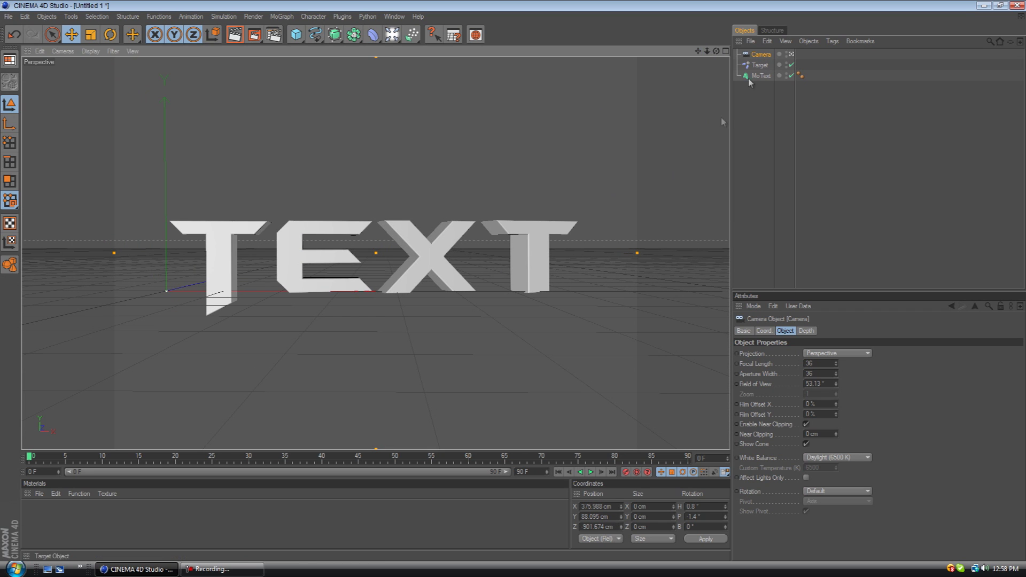
{"action": "left_click", "coordinate": [625, 473]}
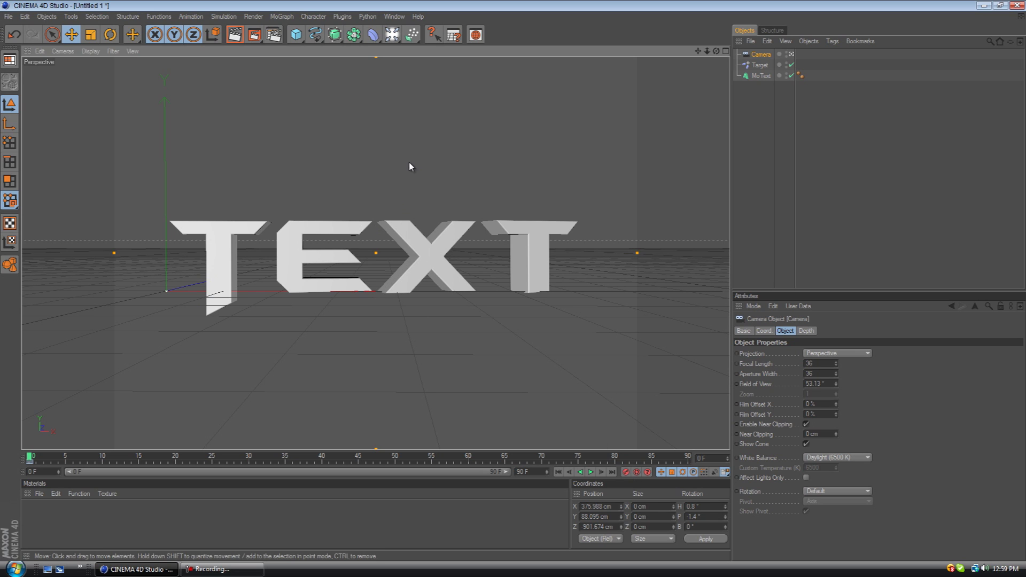
Move the Target effector beyond the last letter of the text, to about X 1059 cm and Z 225 cm.
{"action": "left_click_drag", "start_coordinate": [715, 51], "coordinate": [513, 280]}
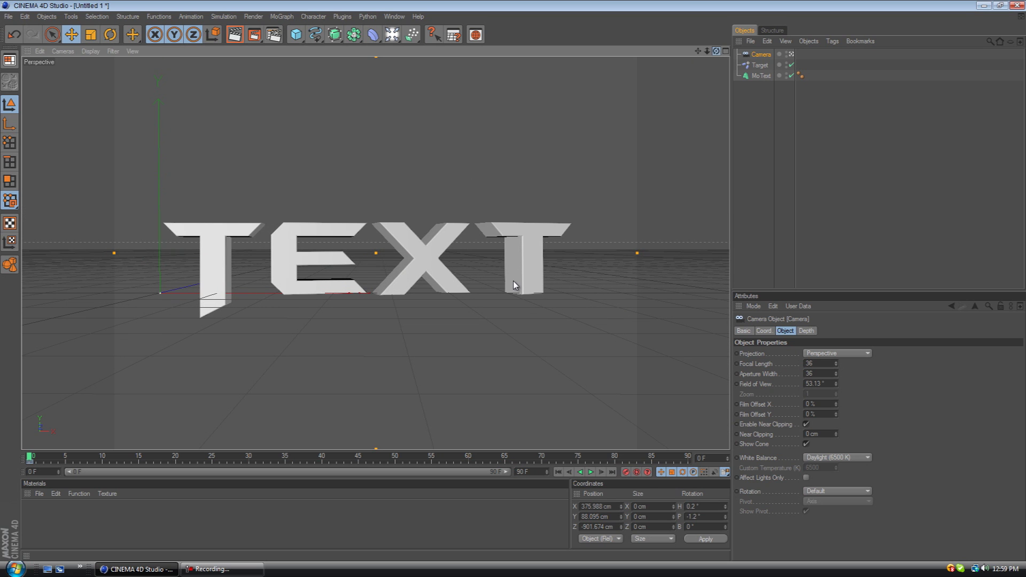
{"action": "left_click", "coordinate": [757, 65]}
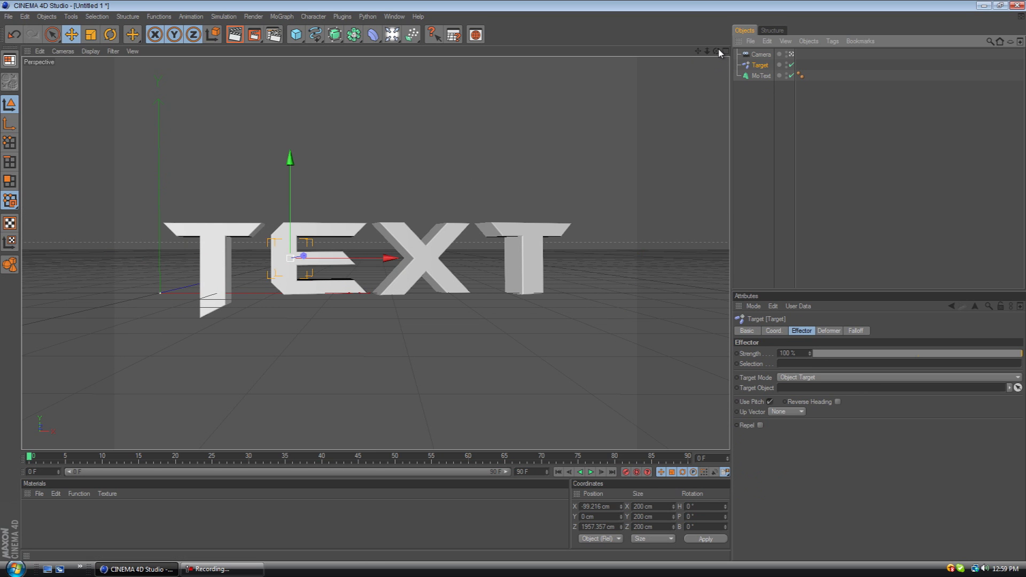
{"action": "left_click_drag", "start_coordinate": [716, 51], "coordinate": [512, 281]}
{"action": "scroll", "coordinate": [571, 148], "scroll_direction": "down", "scroll_amount": 4}
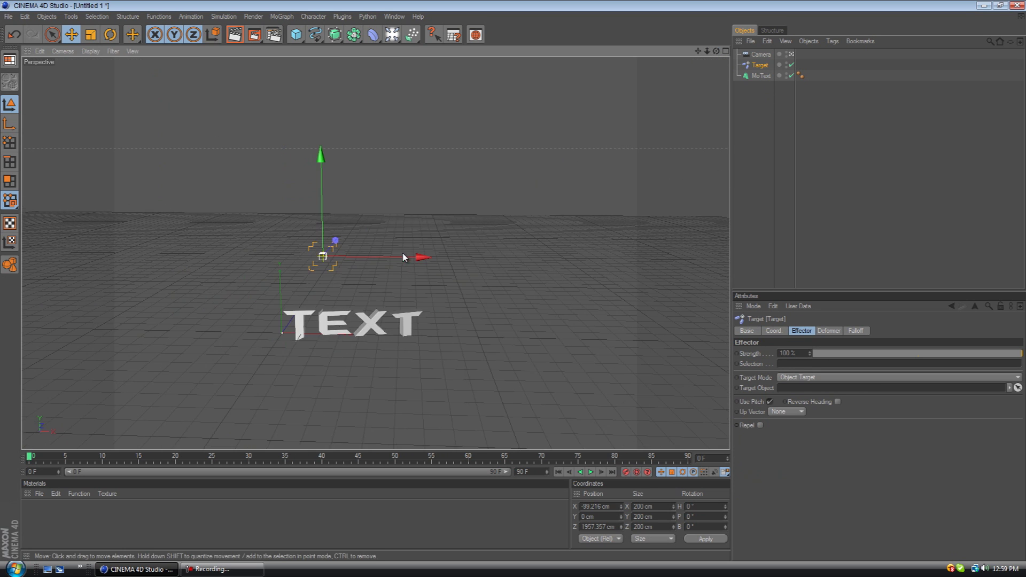
{"action": "left_click_drag", "start_coordinate": [402, 257], "coordinate": [515, 284]}
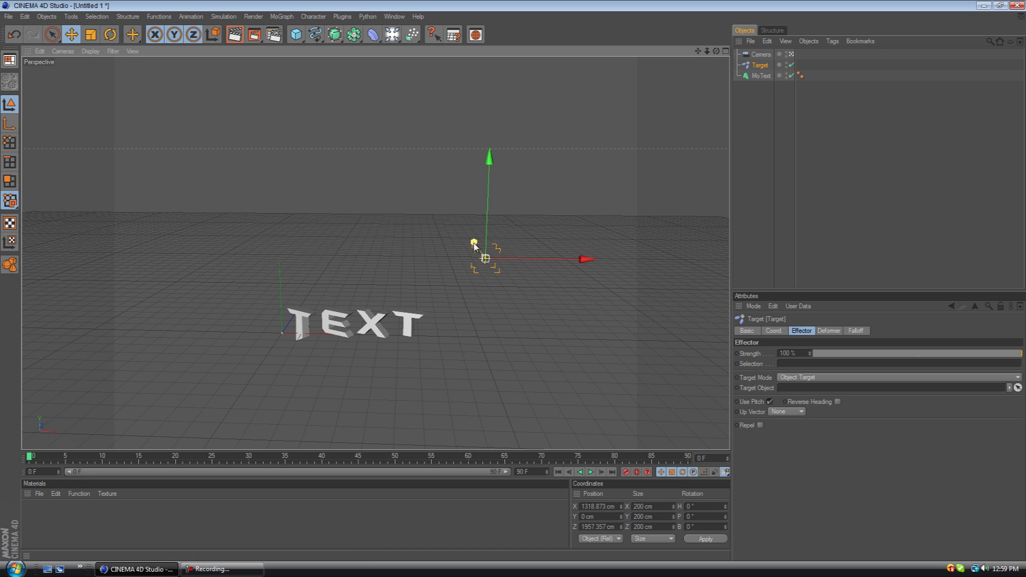
{"action": "left_click_drag", "start_coordinate": [474, 243], "coordinate": [512, 284]}
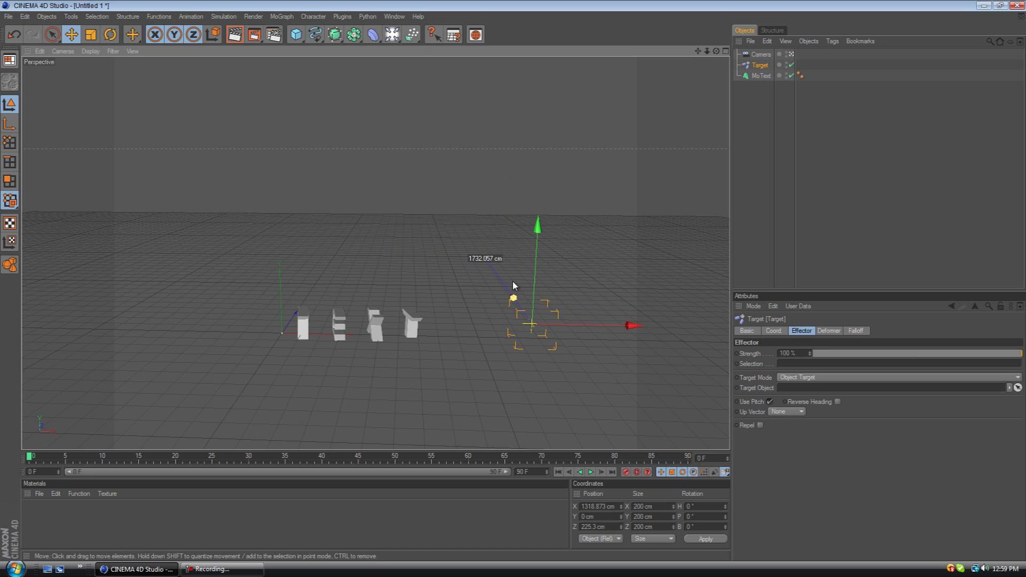
{"action": "left_click_drag", "start_coordinate": [577, 324], "coordinate": [512, 280]}
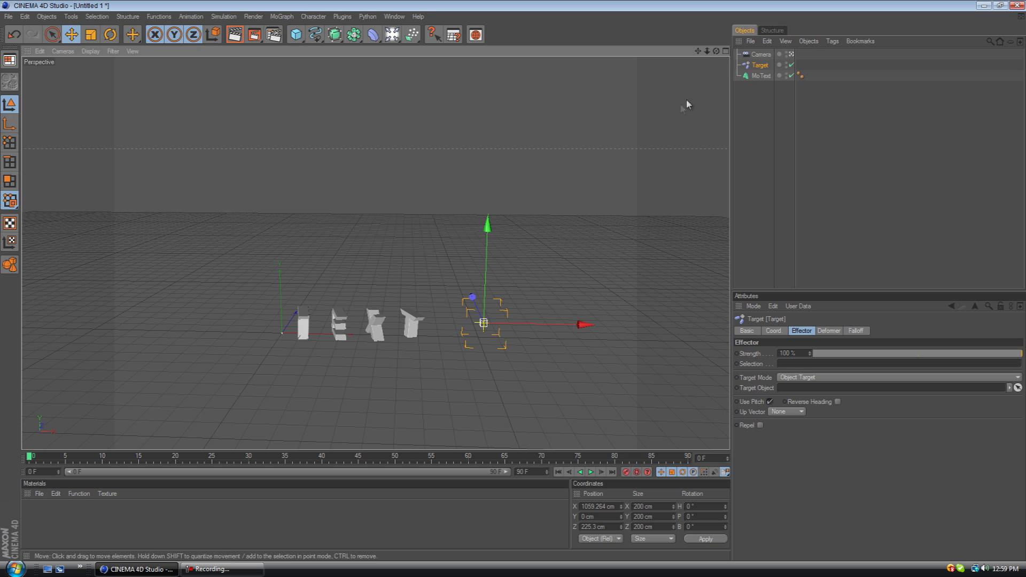
Bring the Target effector closer to the text, to about X 953 cm and Z 81 cm, and record its keyframe at frame 0.
{"action": "left_click_drag", "start_coordinate": [716, 50], "coordinate": [514, 283]}
{"action": "left_click_drag", "start_coordinate": [452, 283], "coordinate": [514, 282]}
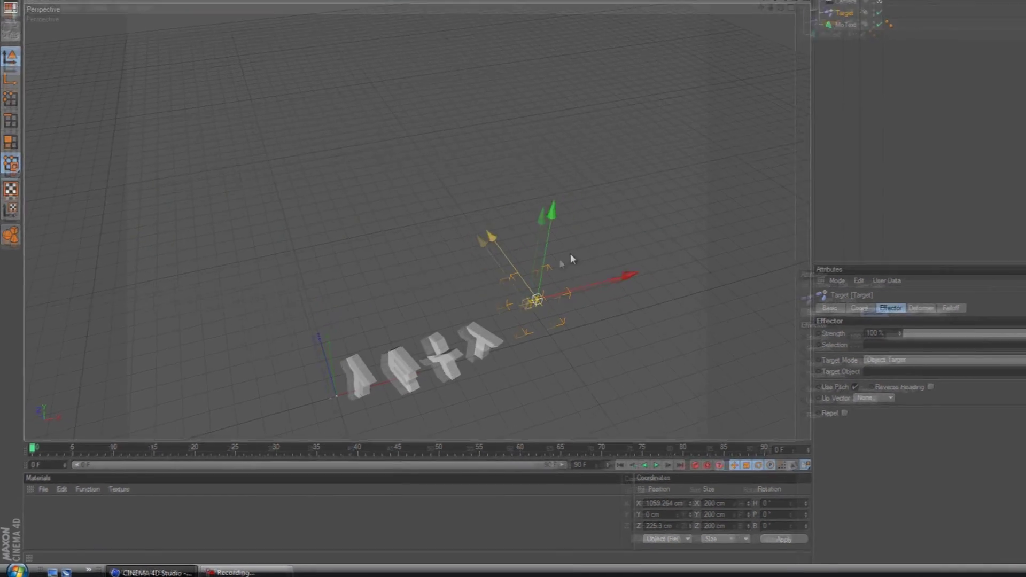
{"action": "left_click_drag", "start_coordinate": [571, 256], "coordinate": [560, 262]}
{"action": "left_click_drag", "start_coordinate": [614, 304], "coordinate": [569, 254]}
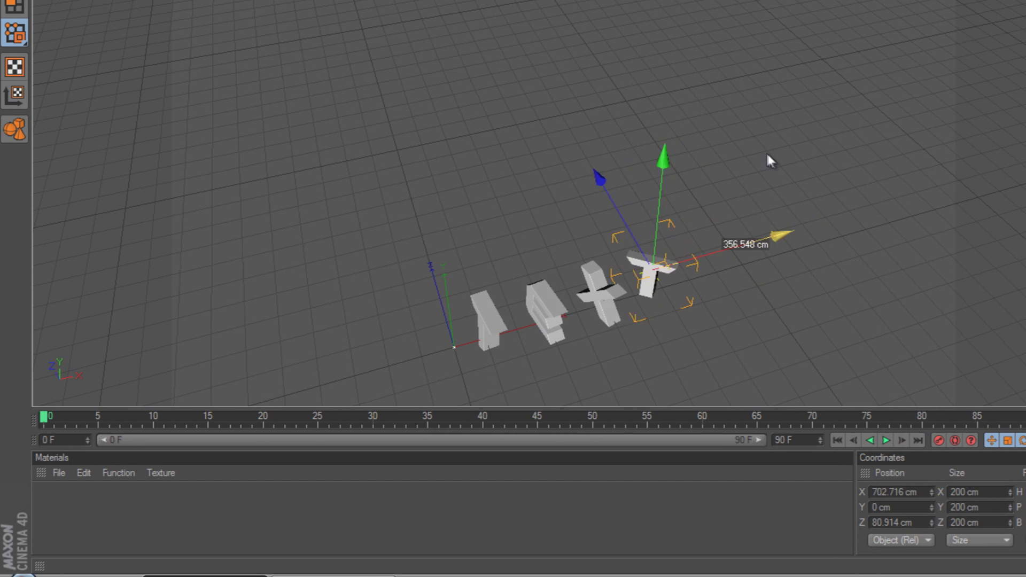
{"action": "mouse_move", "coordinate": [767, 155]}
{"action": "left_mouse_down"}
{"action": "mouse_move", "coordinate": [788, 155]}
{"action": "mouse_move", "coordinate": [754, 167]}
{"action": "mouse_move", "coordinate": [799, 142]}
{"action": "mouse_move", "coordinate": [769, 142]}
{"action": "mouse_move", "coordinate": [757, 167]}
{"action": "mouse_move", "coordinate": [769, 157]}
{"action": "left_mouse_up"}
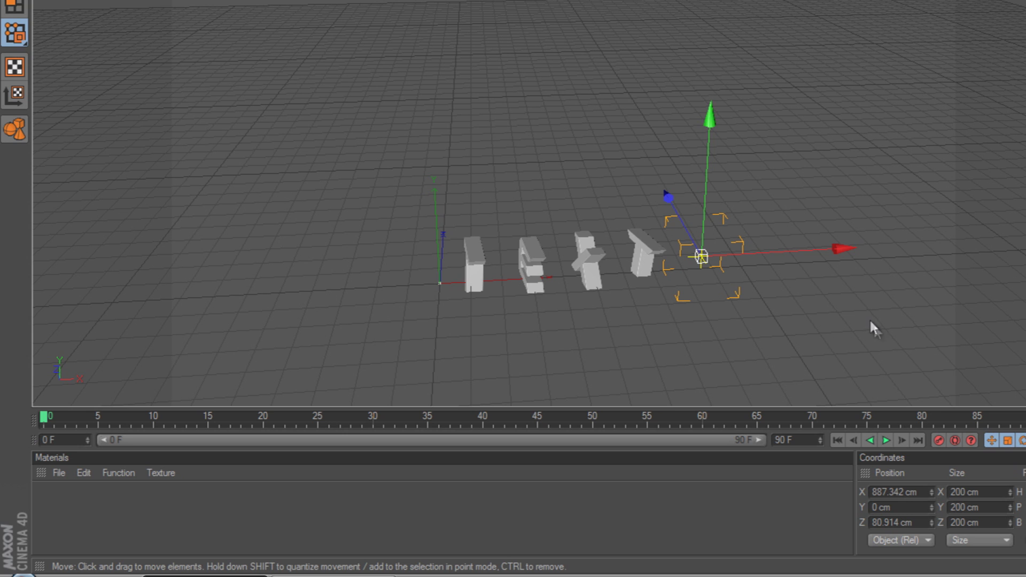
{"action": "left_click_drag", "start_coordinate": [843, 248], "coordinate": [769, 155]}
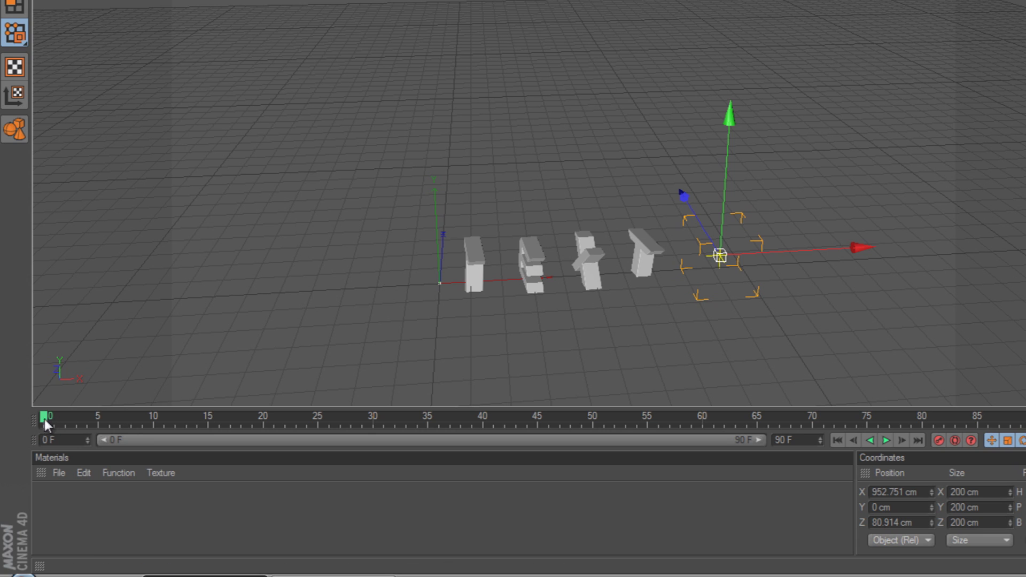
{"action": "left_click", "coordinate": [938, 439]}
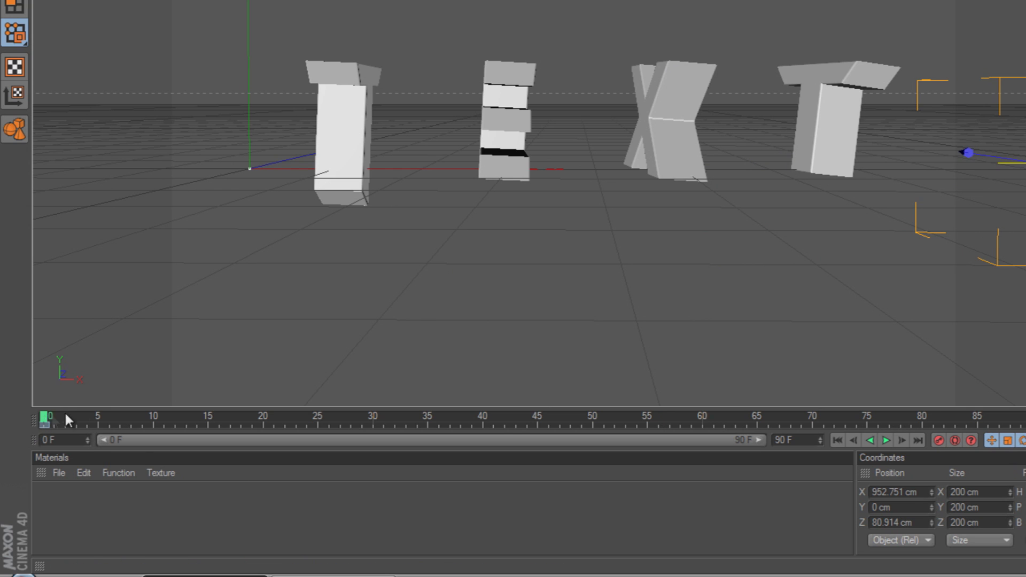
At frame 45, move the Target effector past the first letter to about X -295 cm and record a keyframe.
{"action": "left_click_drag", "start_coordinate": [420, 361], "coordinate": [428, 360]}
{"action": "key", "text": "f"}
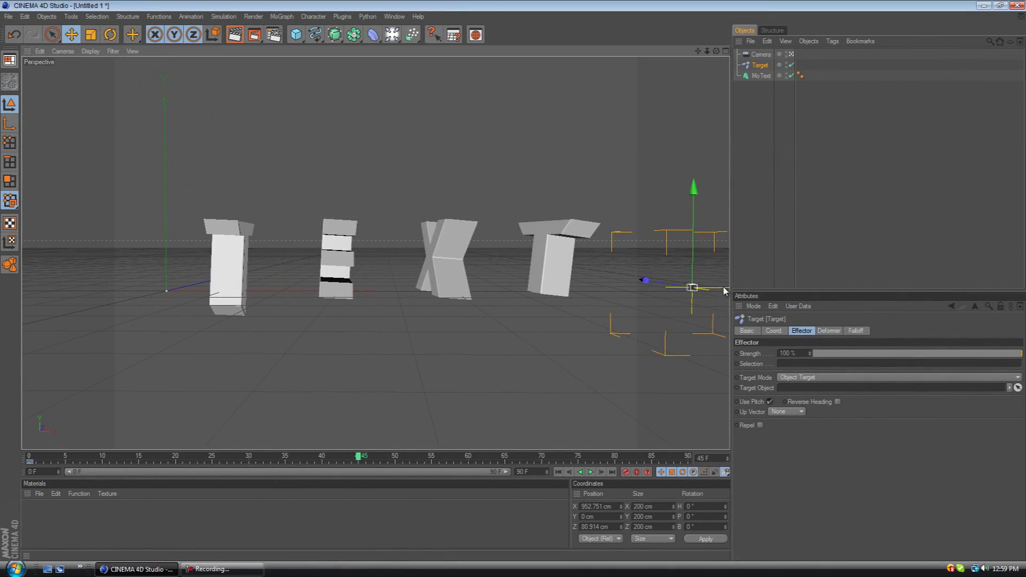
{"action": "left_click_drag", "start_coordinate": [724, 290], "coordinate": [538, 290]}
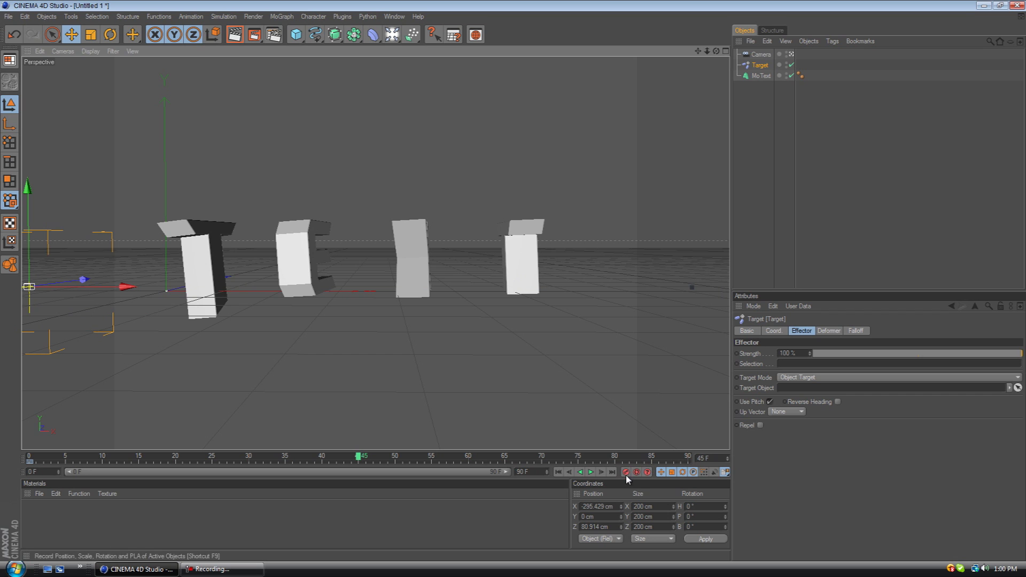
{"action": "left_click", "coordinate": [626, 471]}
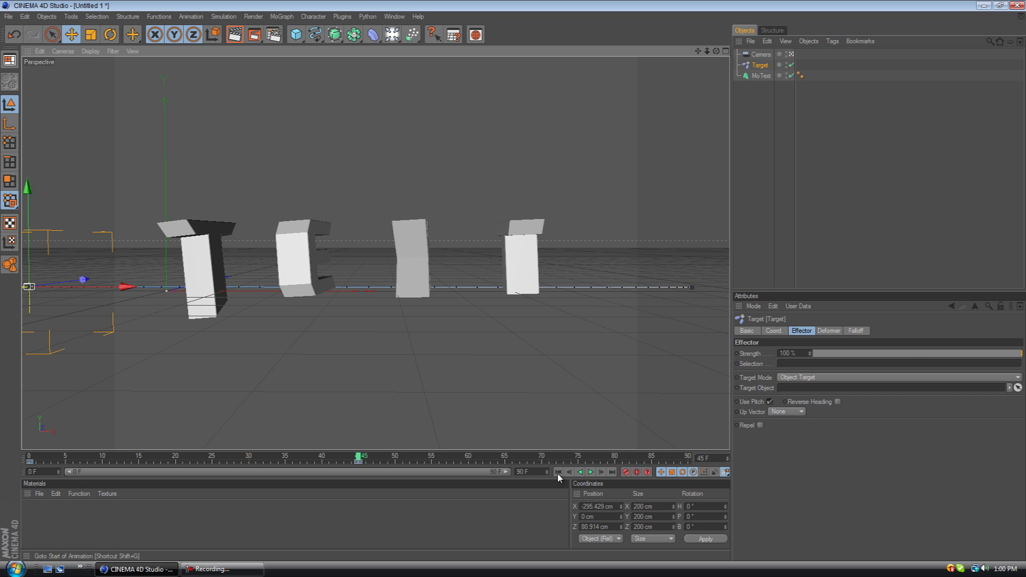
Play the animation from the first frame to check how the letters follow the Target effector.
{"action": "left_click", "coordinate": [558, 472]}
{"action": "left_click", "coordinate": [590, 471]}
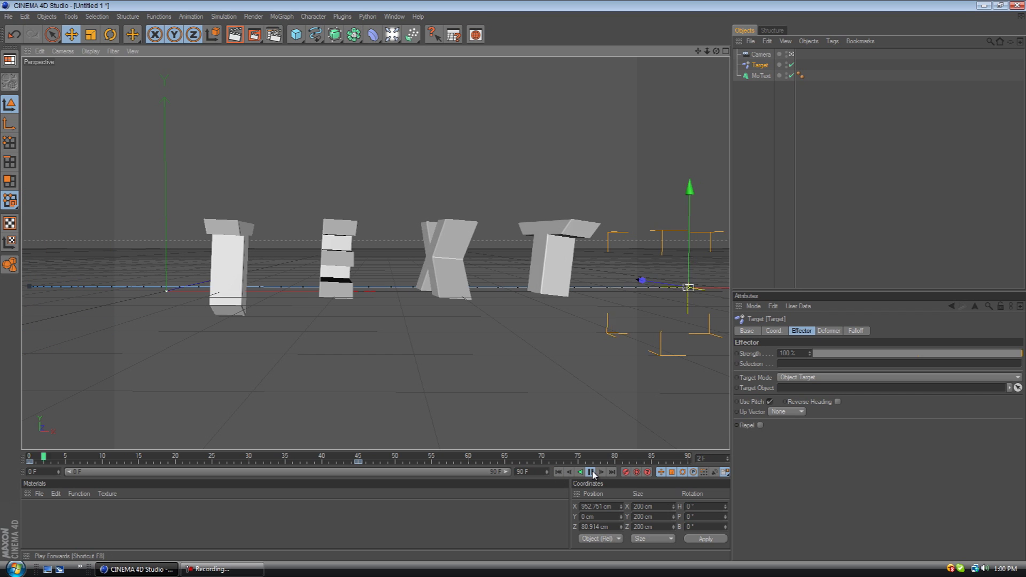
{"action": "left_click", "coordinate": [590, 472]}
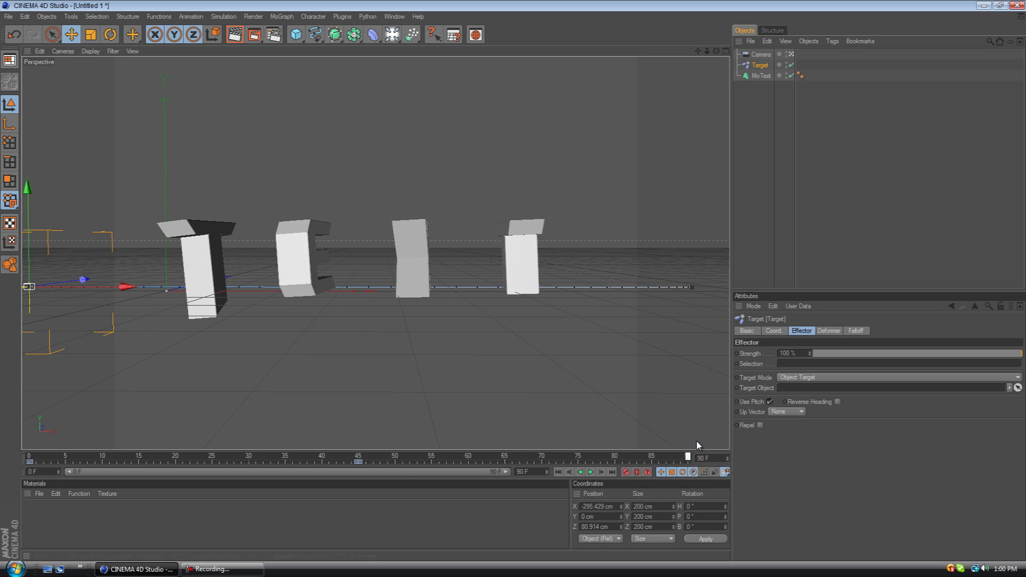
At frame 90, move the Target effector back to about X -459 cm and Z 349 cm and record a keyframe.
{"action": "left_click_drag", "start_coordinate": [706, 50], "coordinate": [325, 219]}
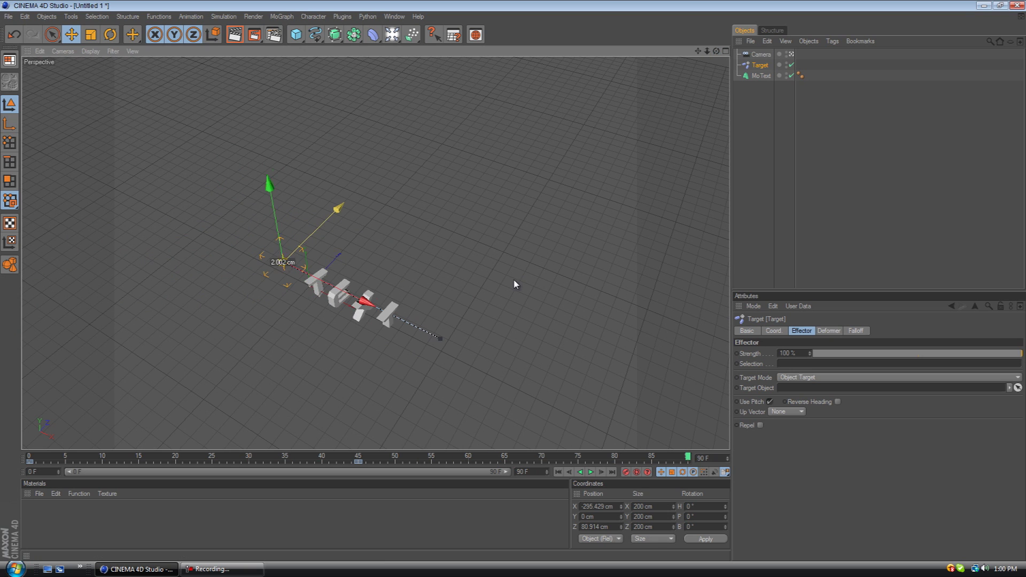
{"action": "left_click_drag", "start_coordinate": [514, 279], "coordinate": [514, 281]}
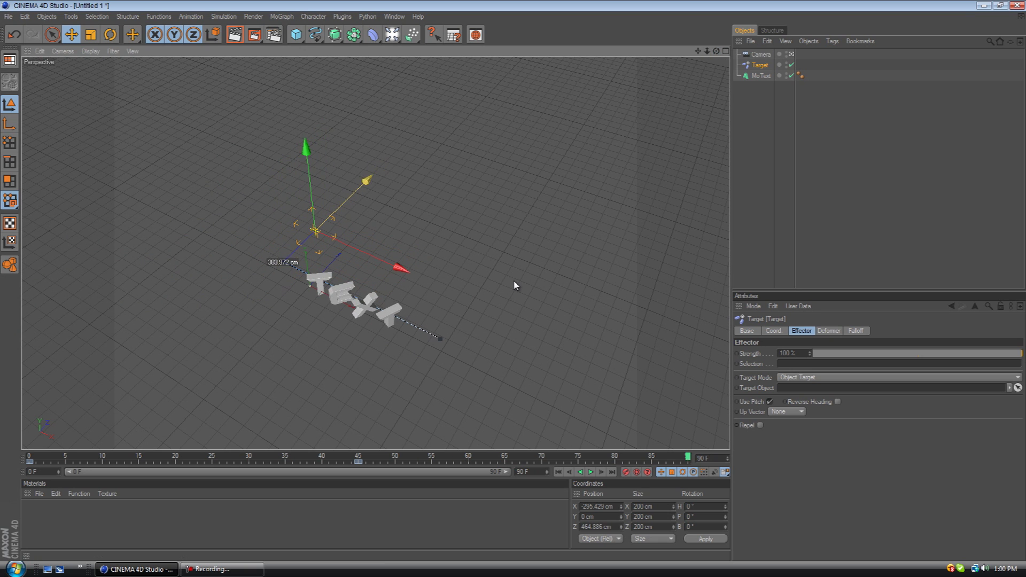
{"action": "left_click_drag", "start_coordinate": [369, 256], "coordinate": [351, 249]}
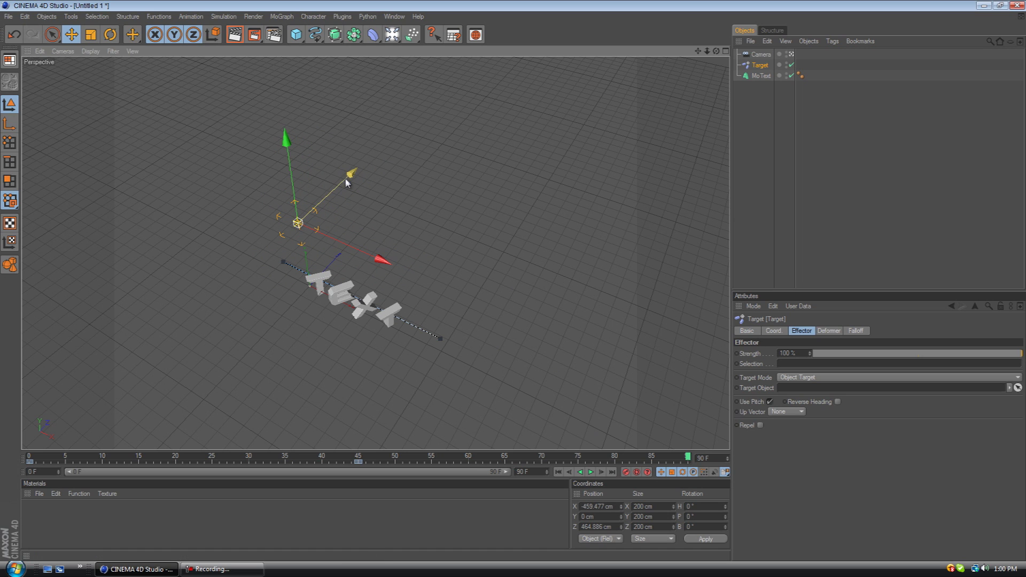
{"action": "left_click_drag", "start_coordinate": [346, 179], "coordinate": [336, 187]}
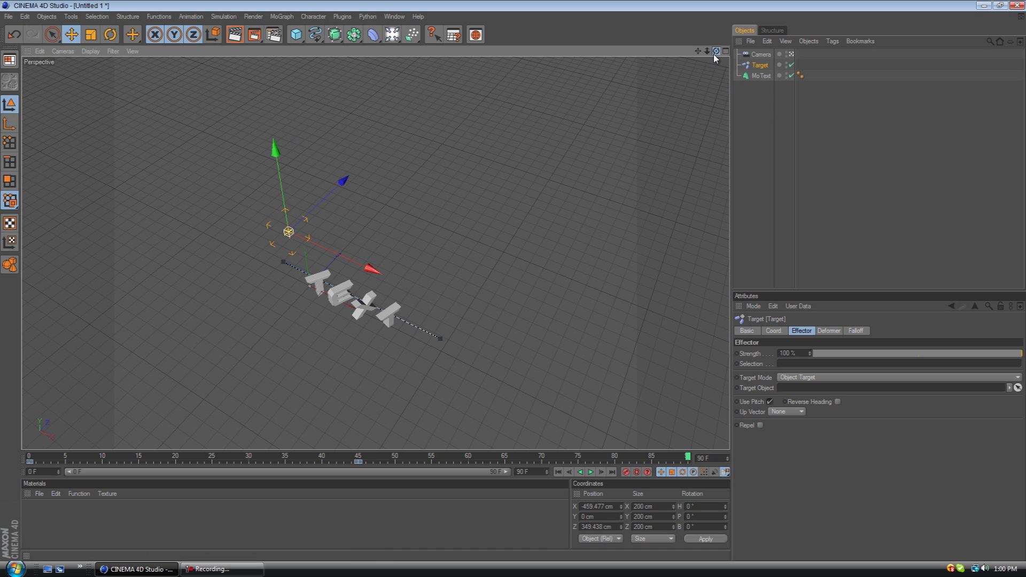
{"action": "left_click_drag", "start_coordinate": [716, 51], "coordinate": [515, 281]}
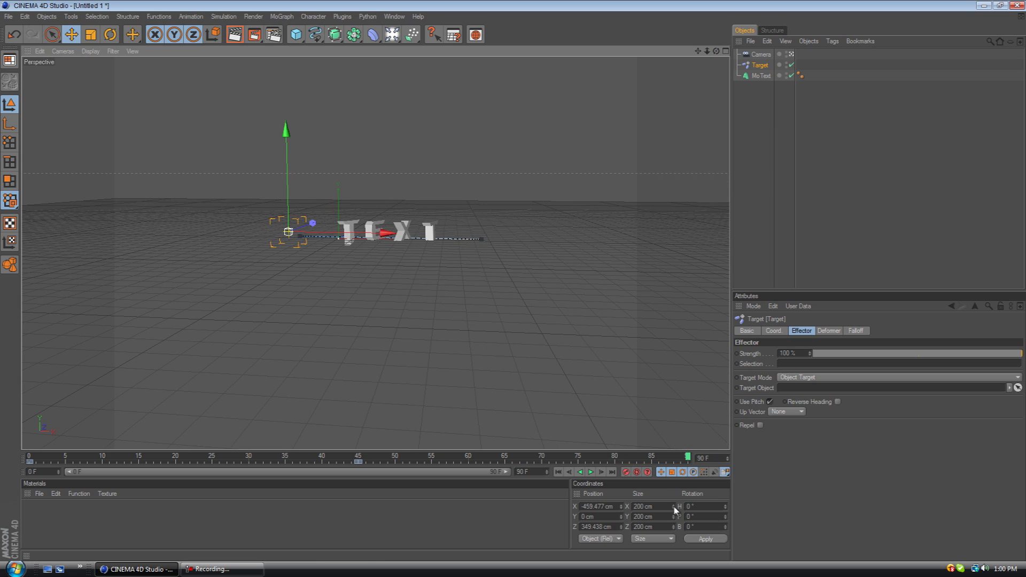
{"action": "left_click", "coordinate": [626, 472]}
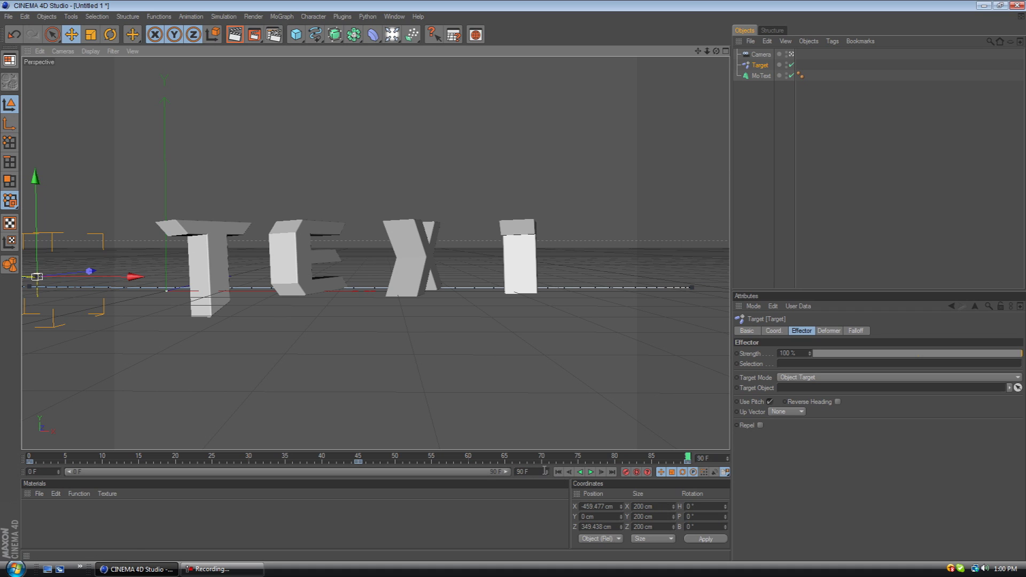
Extend the animation to 150 frames and expand the visible timeline range to its full length.
{"action": "left_click", "coordinate": [547, 472]}
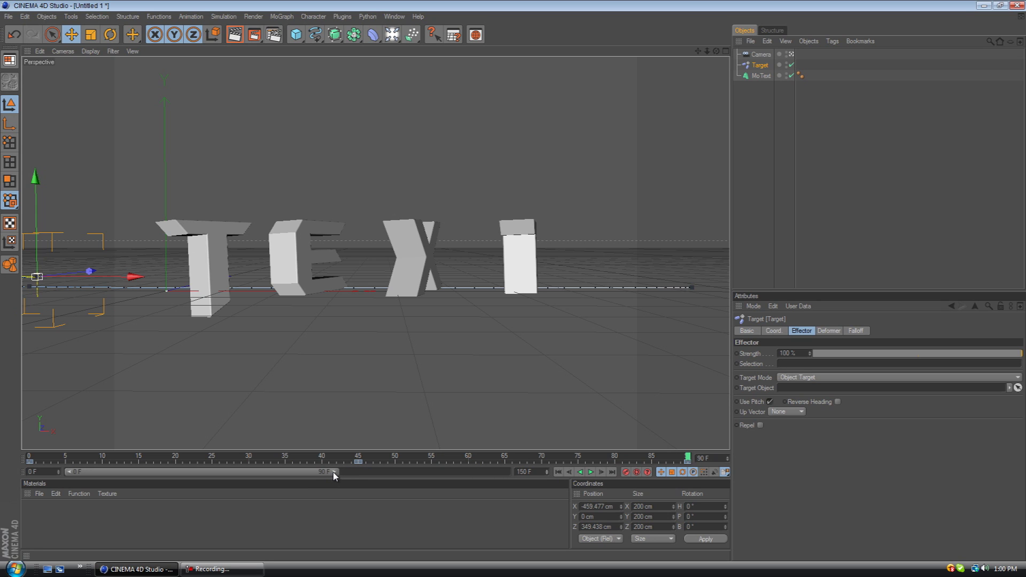
{"action": "left_click_drag", "start_coordinate": [335, 474], "coordinate": [547, 466]}
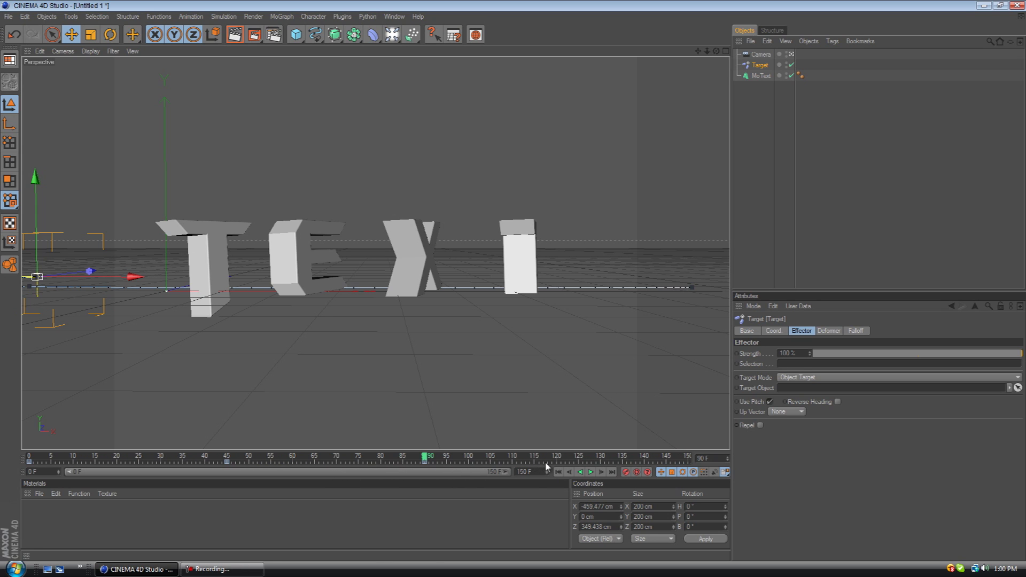
Return to frame 0 and preview the Target effector's movement through the frame 90 keyframe.
{"action": "left_click_drag", "start_coordinate": [722, 54], "coordinate": [550, 250]}
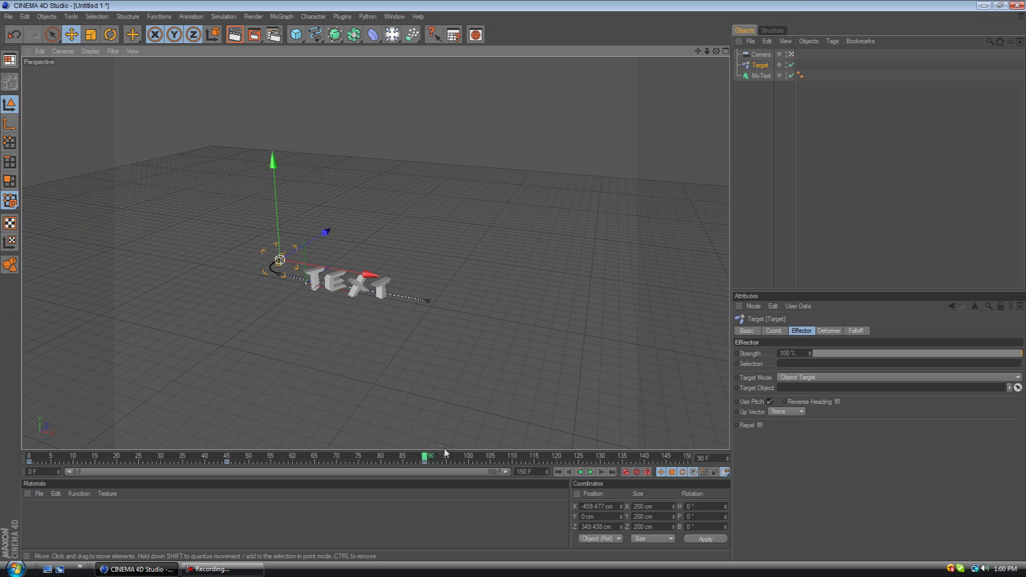
{"action": "left_click_drag", "start_coordinate": [428, 456], "coordinate": [28, 461]}
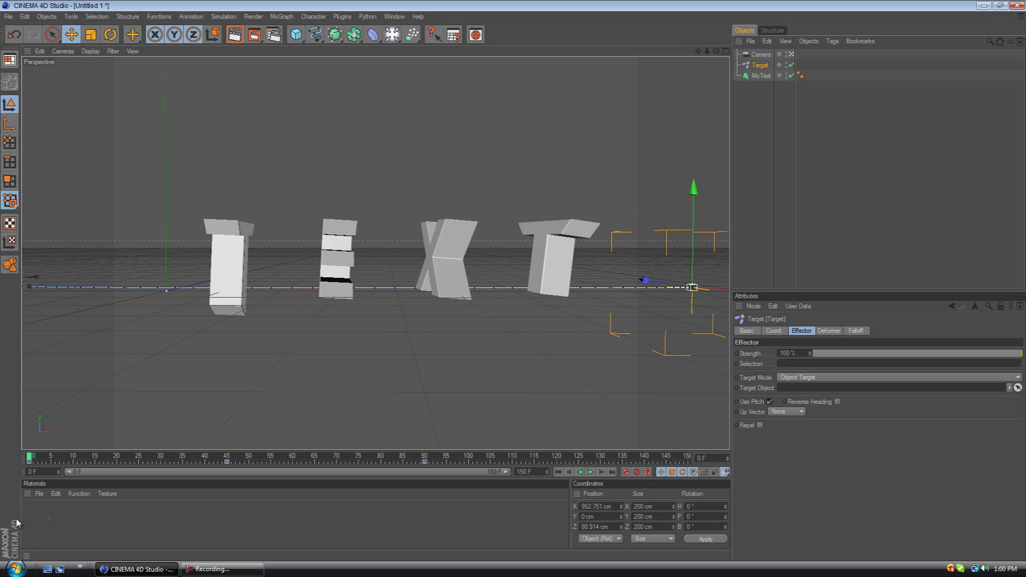
{"action": "left_click", "coordinate": [590, 472]}
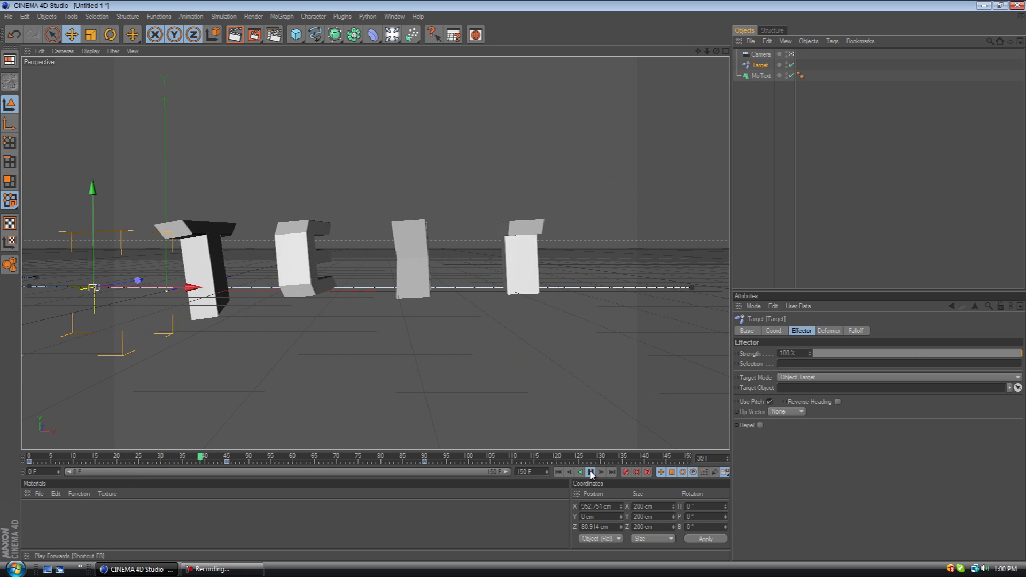
{"action": "left_click", "coordinate": [590, 472]}
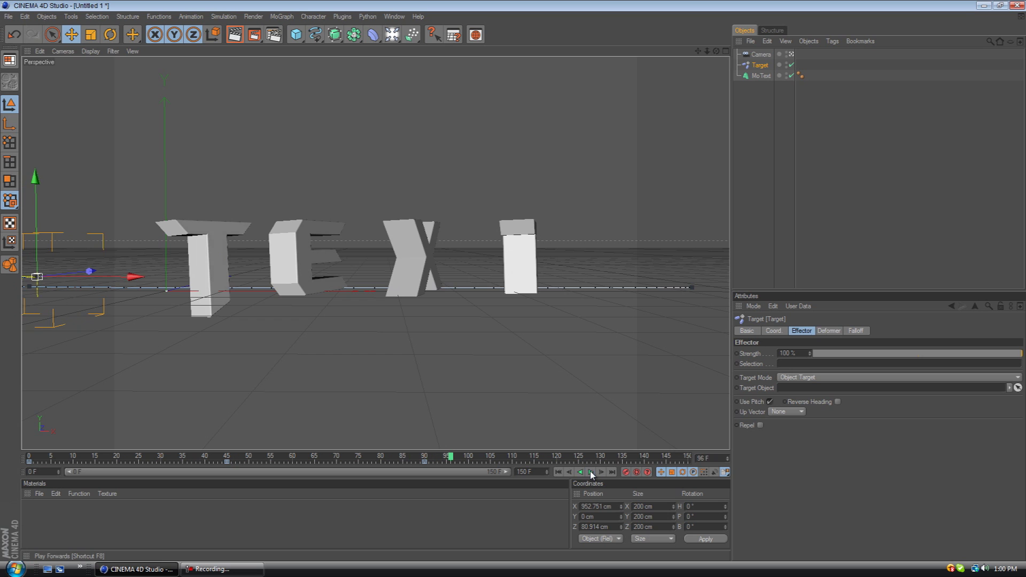
At frame 100, move the Target effector away behind the text to about X 360 cm and Z 2857 cm.
{"action": "left_click_drag", "start_coordinate": [716, 51], "coordinate": [515, 282]}
{"action": "scroll", "coordinate": [328, 353], "scroll_direction": "down", "scroll_amount": 3}
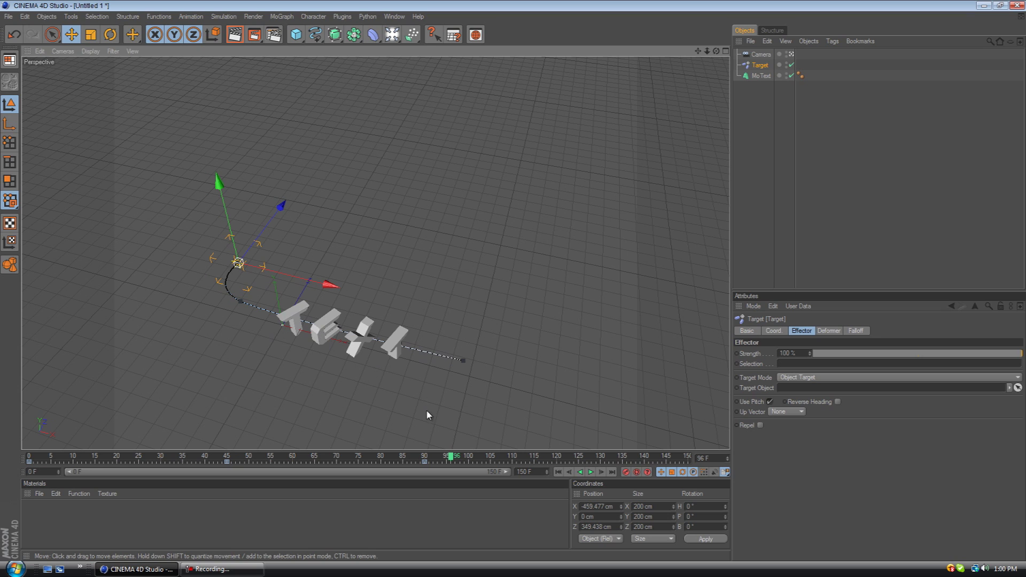
{"action": "left_click", "coordinate": [433, 458]}
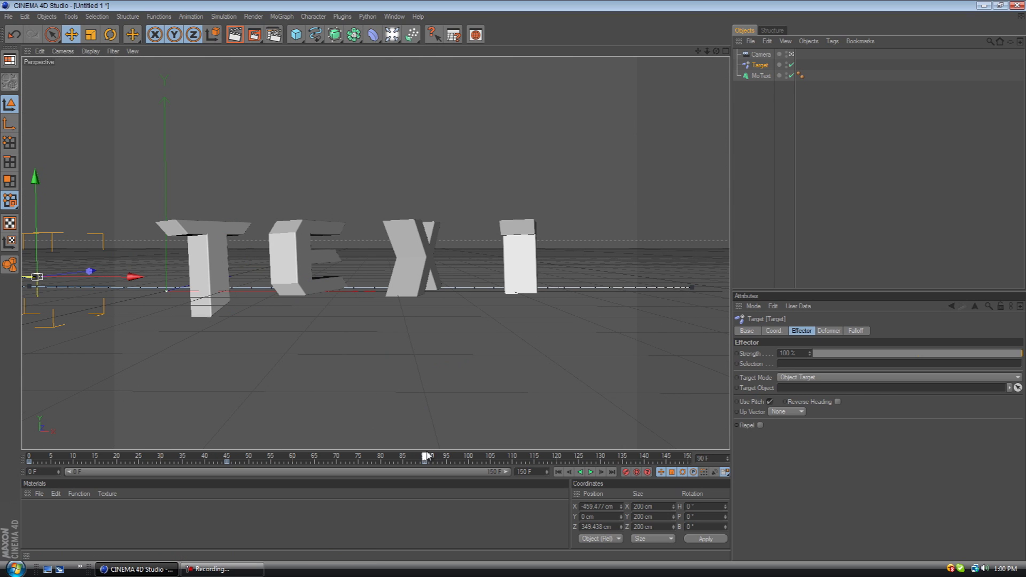
{"action": "mouse_move", "coordinate": [428, 455]}
{"action": "left_mouse_down"}
{"action": "mouse_move", "coordinate": [395, 456]}
{"action": "mouse_move", "coordinate": [415, 453]}
{"action": "left_mouse_up"}
{"action": "left_click_drag", "start_coordinate": [488, 436], "coordinate": [467, 438]}
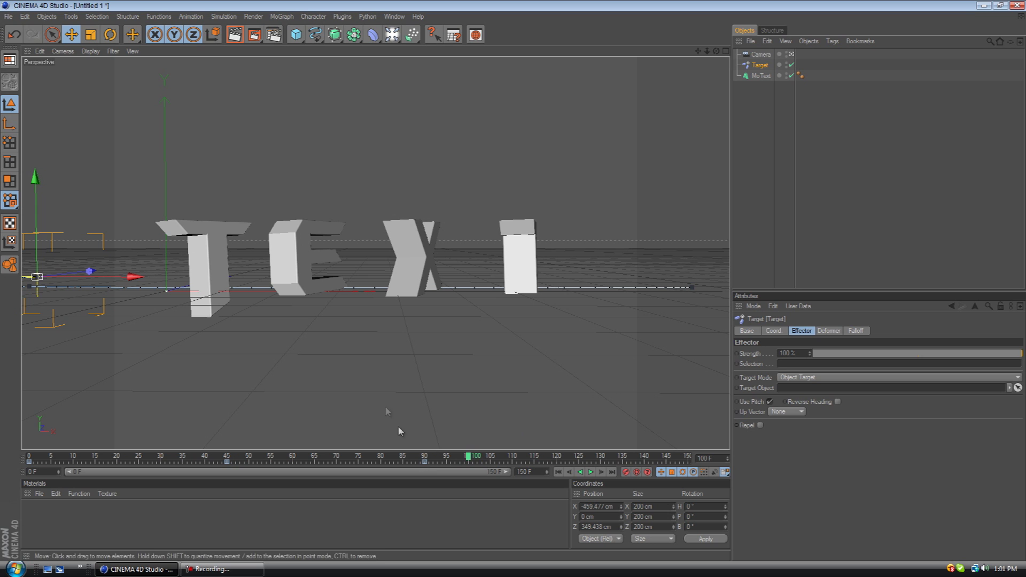
{"action": "scroll", "coordinate": [224, 272], "scroll_direction": "down", "scroll_amount": 3}
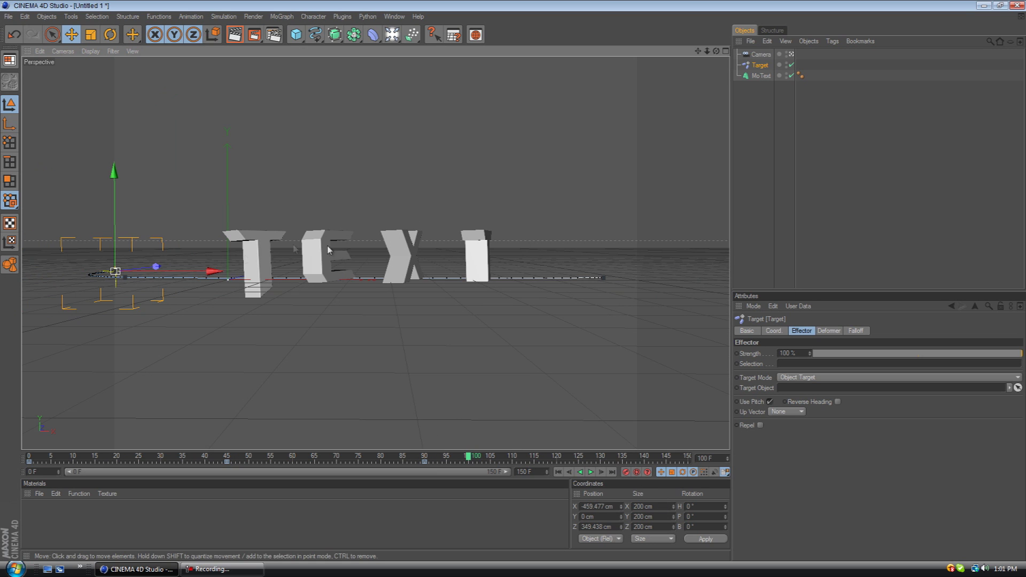
{"action": "left_click_drag", "start_coordinate": [218, 274], "coordinate": [514, 281]}
{"action": "left_click_drag", "start_coordinate": [716, 51], "coordinate": [366, 362]}
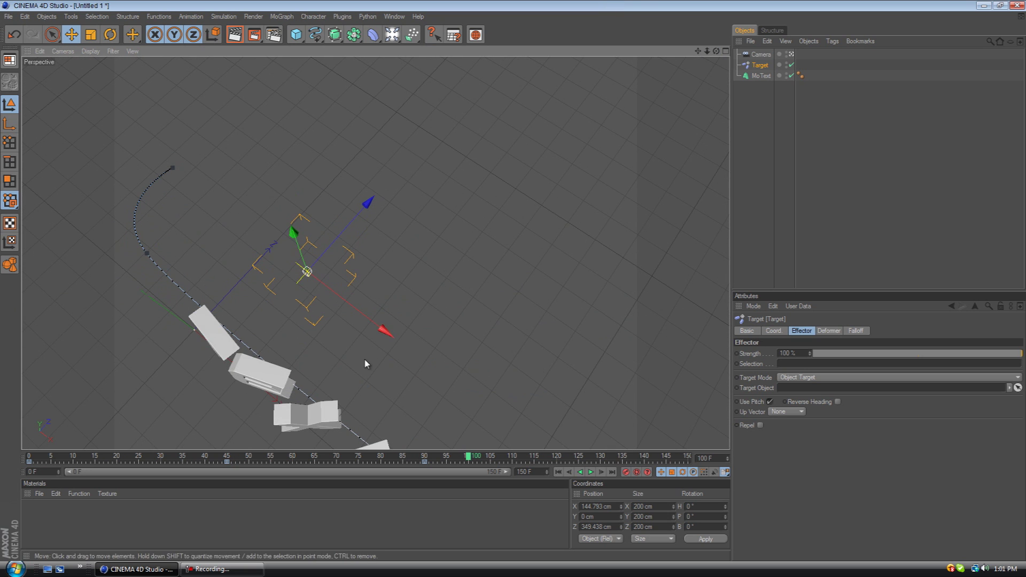
{"action": "left_click_drag", "start_coordinate": [366, 323], "coordinate": [518, 289]}
{"action": "left_click_drag", "start_coordinate": [396, 265], "coordinate": [514, 282]}
{"action": "scroll", "coordinate": [447, 222], "scroll_direction": "down", "scroll_amount": 6}
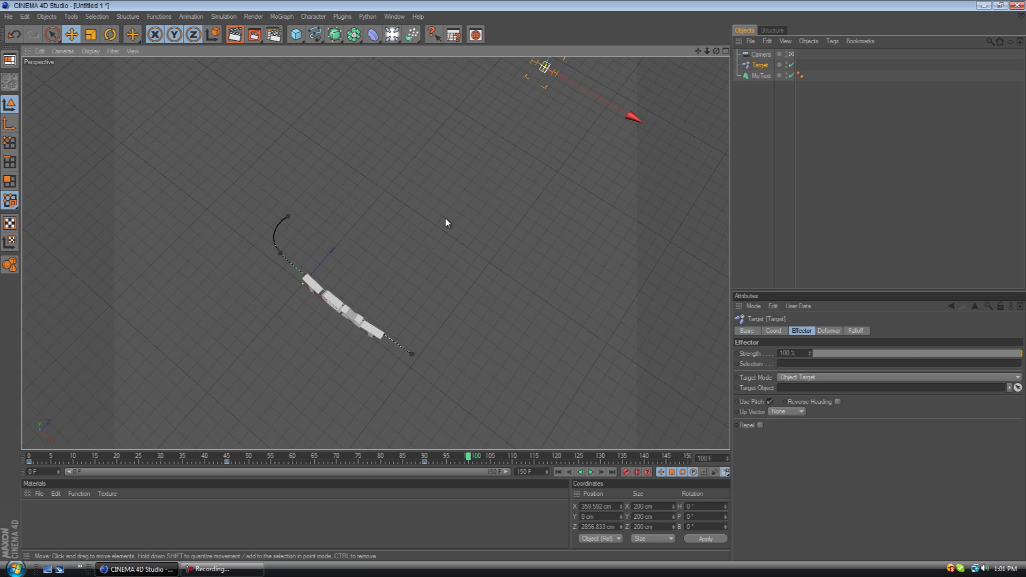
Reposition the Target effector to about X 167 cm and Z 2199 cm and record a keyframe at frame 100.
{"action": "left_click_drag", "start_coordinate": [495, 119], "coordinate": [477, 156]}
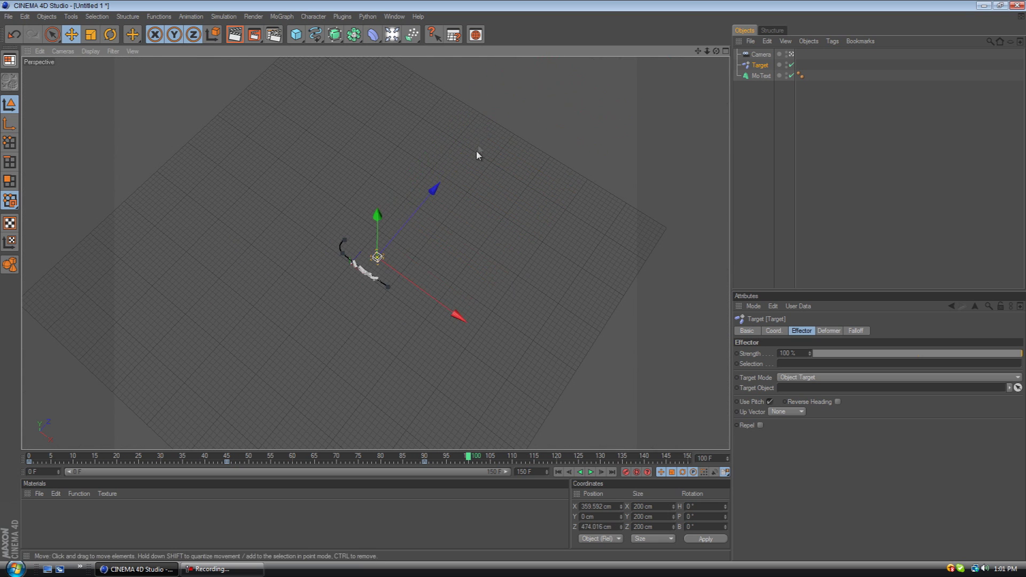
{"action": "scroll", "coordinate": [476, 160], "scroll_direction": "up", "scroll_amount": 4}
{"action": "left_click_drag", "start_coordinate": [433, 300], "coordinate": [408, 289]}
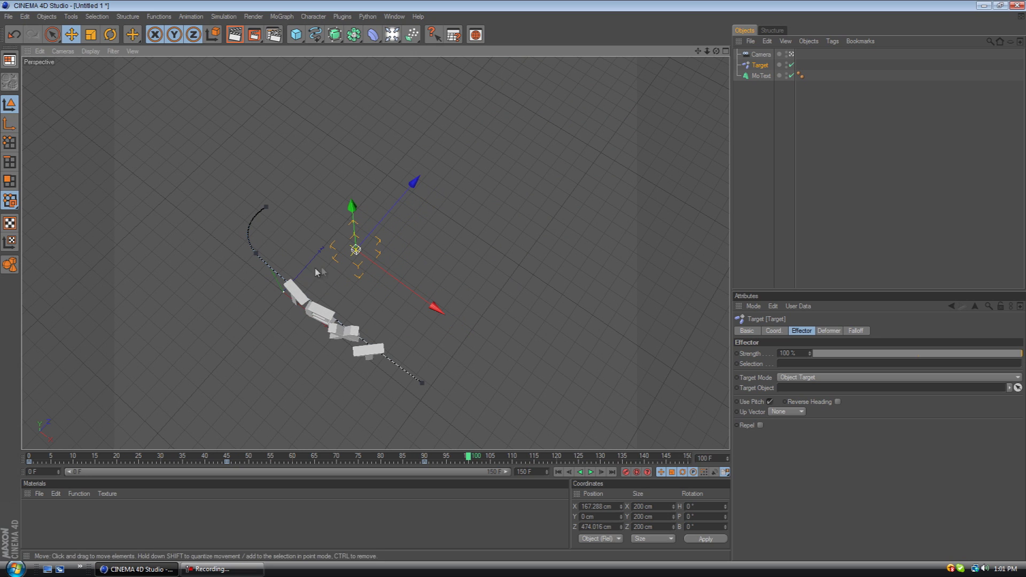
{"action": "left_click_drag", "start_coordinate": [396, 213], "coordinate": [711, 59]}
{"action": "left_click_drag", "start_coordinate": [508, 293], "coordinate": [511, 283], "text": "alt"}
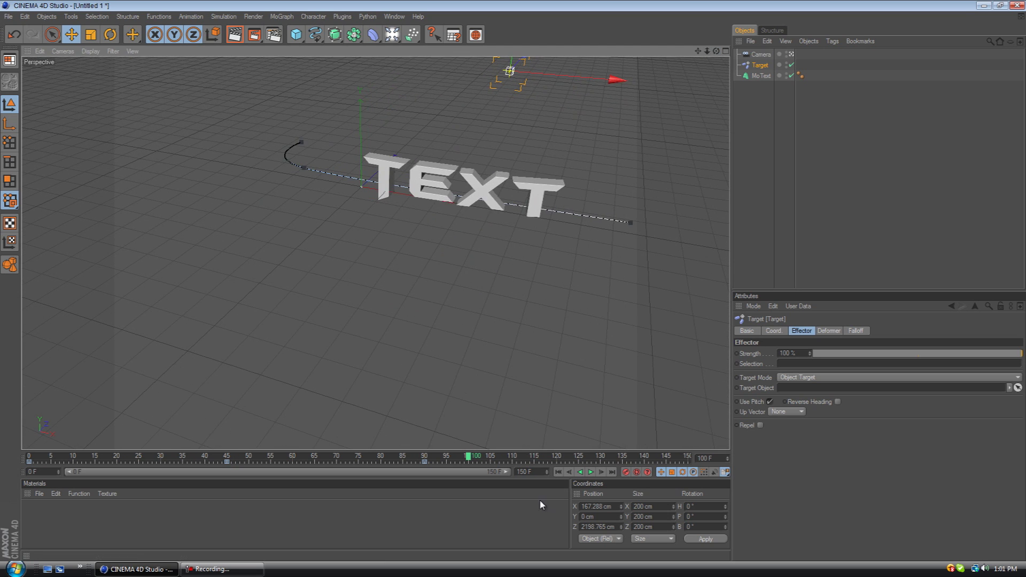
{"action": "left_click", "coordinate": [626, 471]}
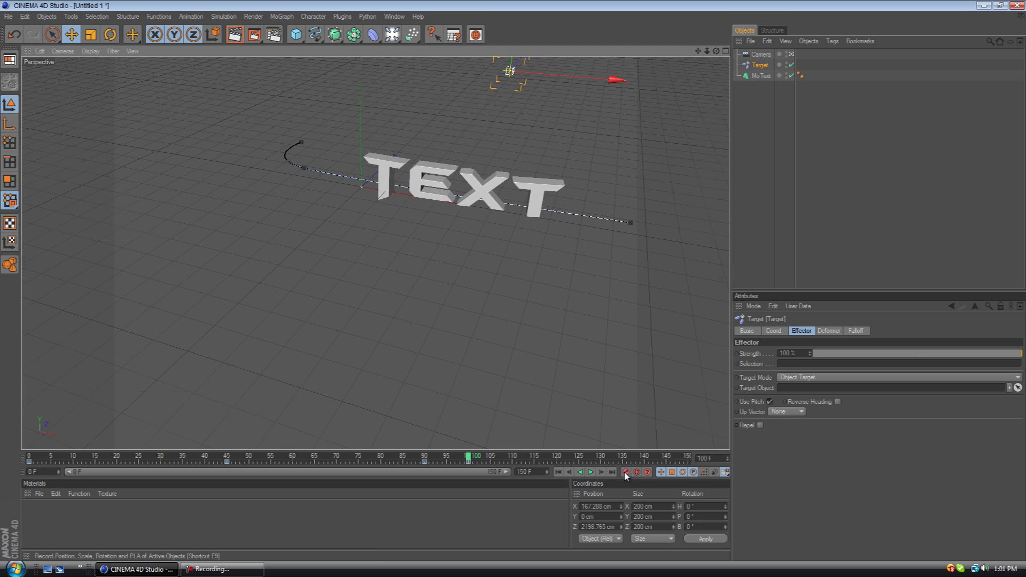
Play the animation from frame 0 and examine the Target effector's path through the frame 100 keyframe.
{"action": "left_click", "coordinate": [558, 473]}
{"action": "left_click", "coordinate": [591, 472]}
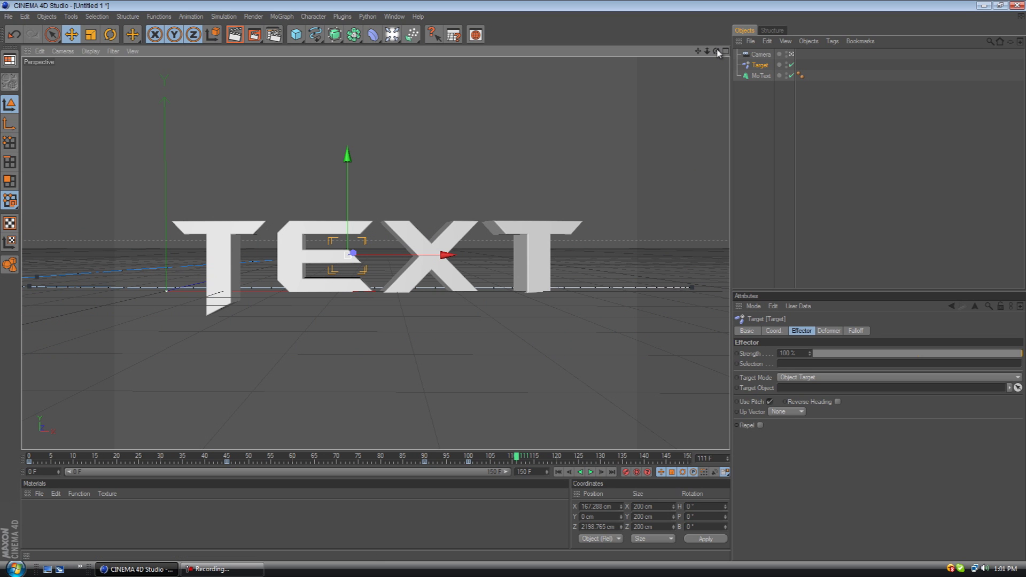
{"action": "left_click_drag", "start_coordinate": [716, 50], "coordinate": [515, 288]}
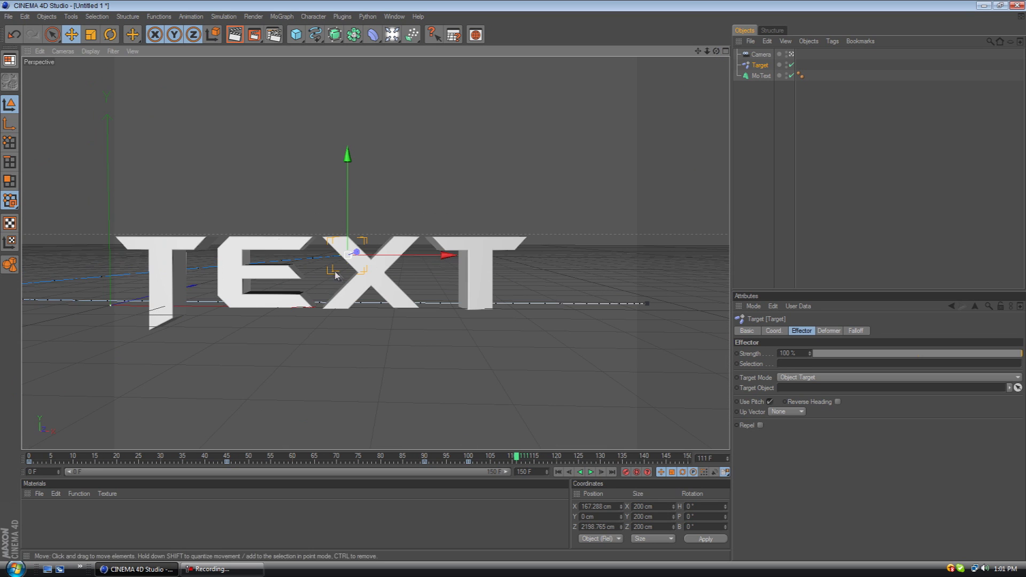
{"action": "left_click_drag", "start_coordinate": [716, 51], "coordinate": [500, 319]}
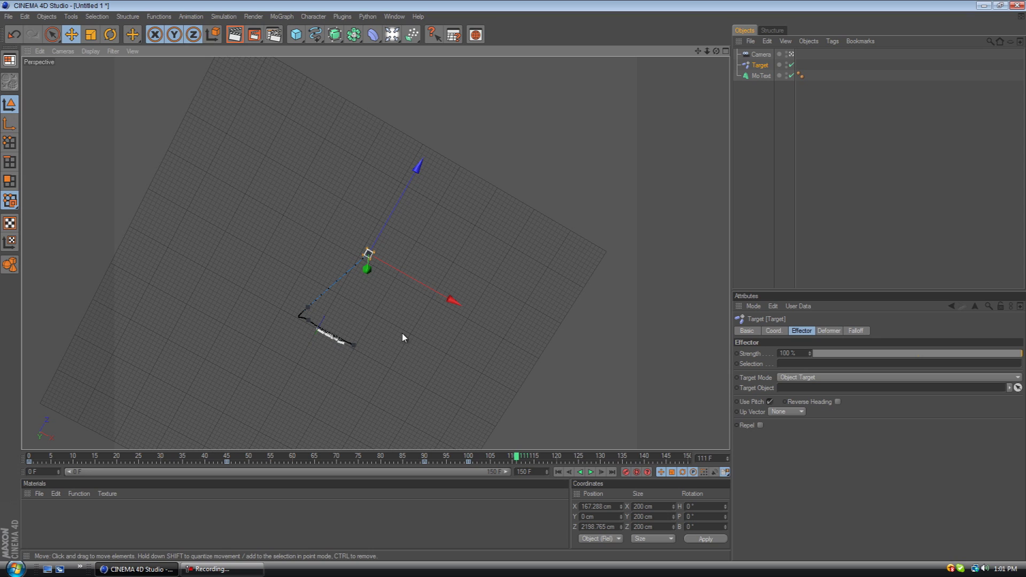
At frame 140, move the Target effector farther behind the text to about X 568 cm and Z 9154 cm and record a keyframe.
{"action": "left_click", "coordinate": [543, 455]}
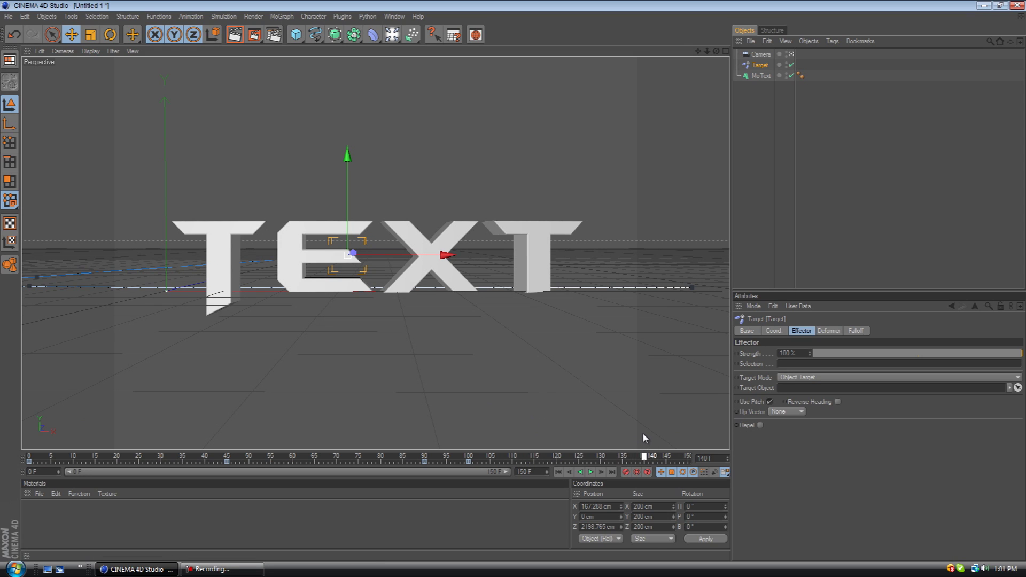
{"action": "mouse_move", "coordinate": [716, 52]}
{"action": "left_mouse_down"}
{"action": "mouse_move", "coordinate": [520, 268]}
{"action": "mouse_move", "coordinate": [717, 57]}
{"action": "left_mouse_up"}
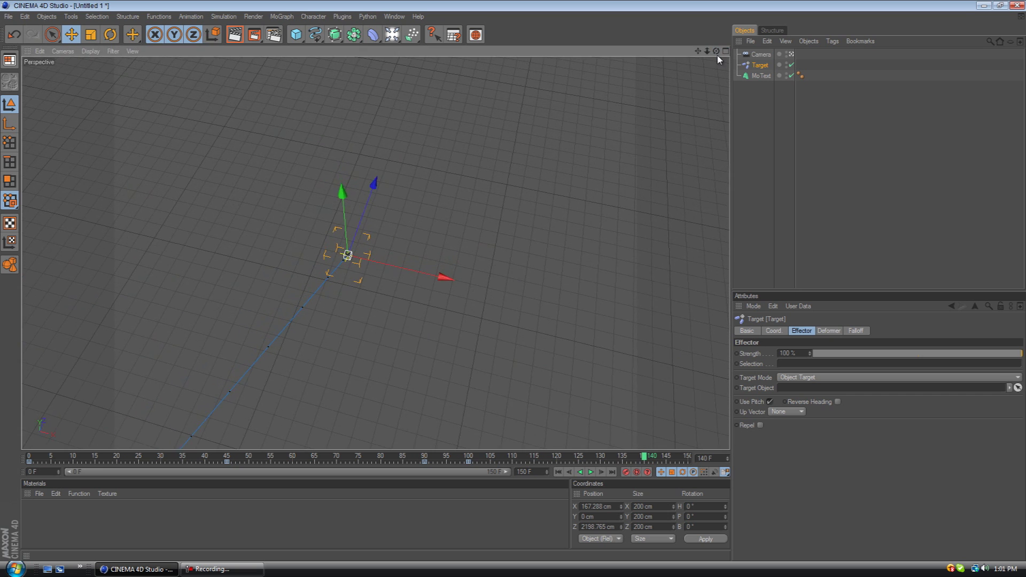
{"action": "scroll", "coordinate": [555, 172], "scroll_direction": "down", "scroll_amount": 8}
{"action": "left_click_drag", "start_coordinate": [393, 206], "coordinate": [513, 280]}
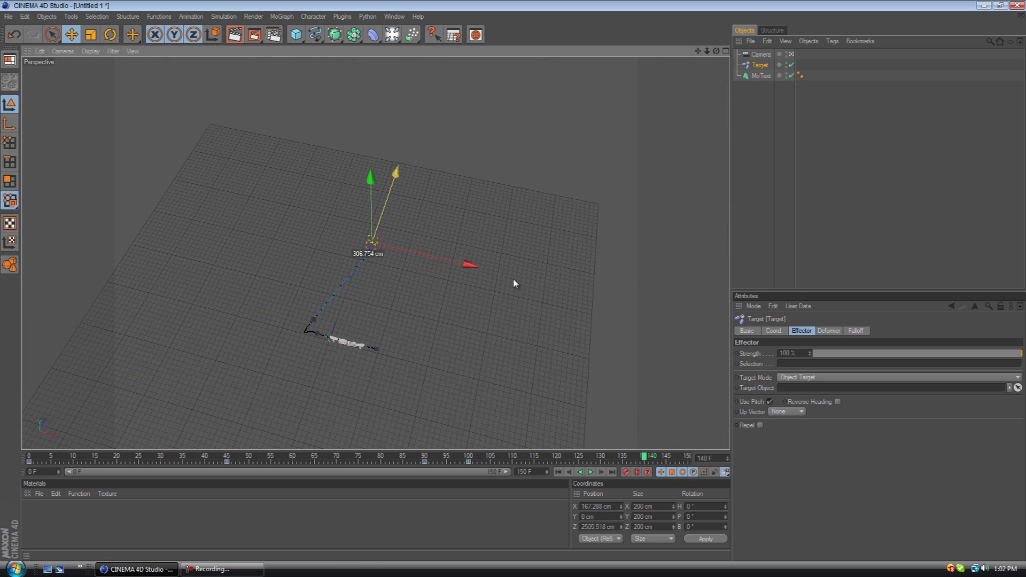
{"action": "left_click_drag", "start_coordinate": [402, 231], "coordinate": [515, 286]}
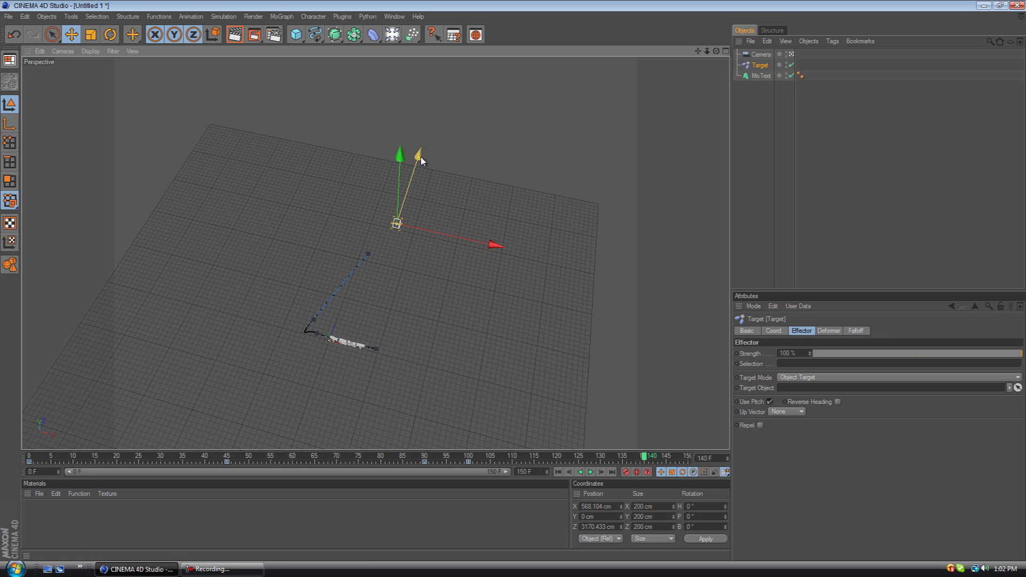
{"action": "left_click_drag", "start_coordinate": [419, 161], "coordinate": [514, 285]}
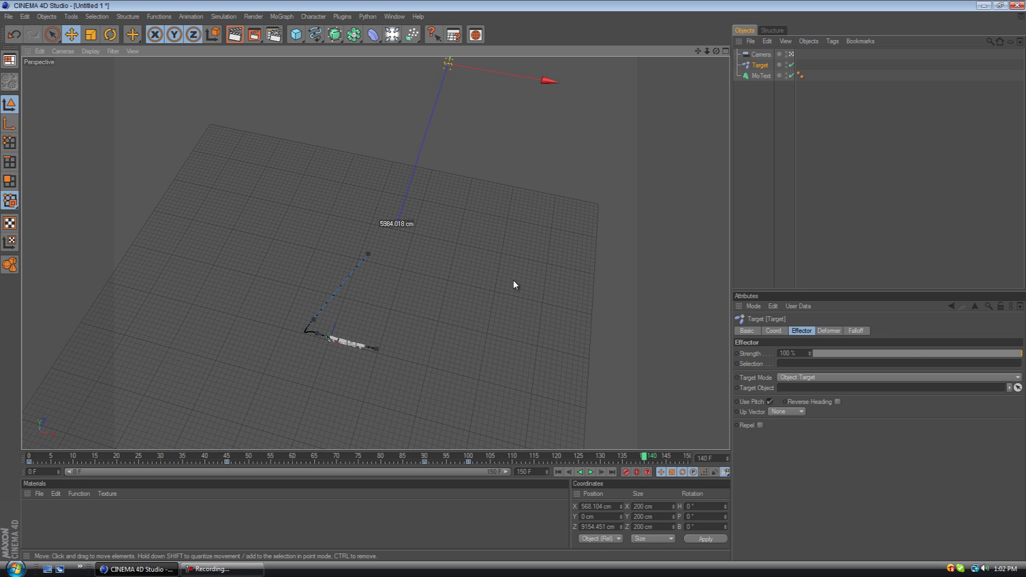
{"action": "left_click", "coordinate": [627, 472]}
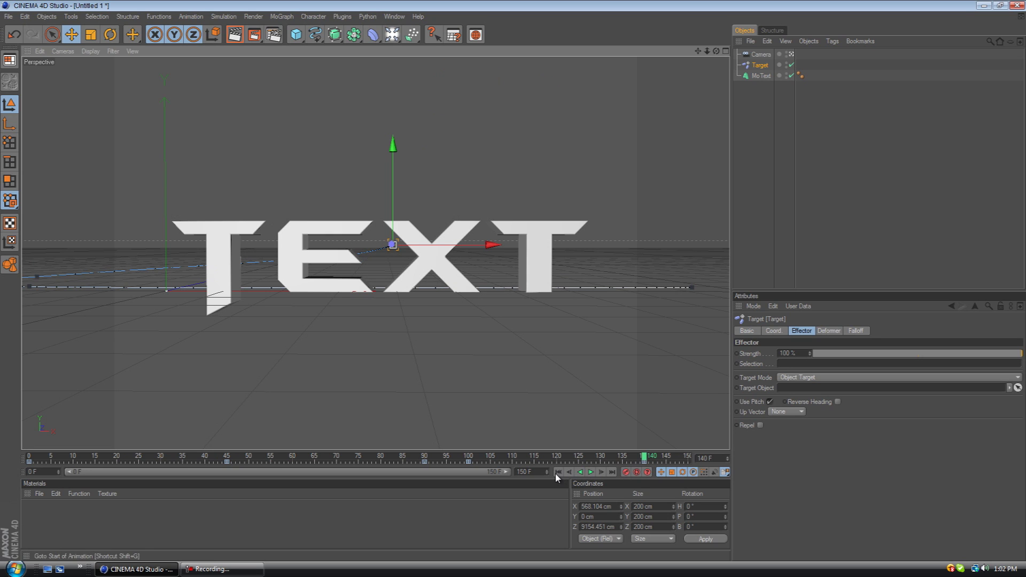
Play the animation from frame 0 past the frame 140 keyframe and examine the final orientation of the letters.
{"action": "left_click", "coordinate": [558, 472]}
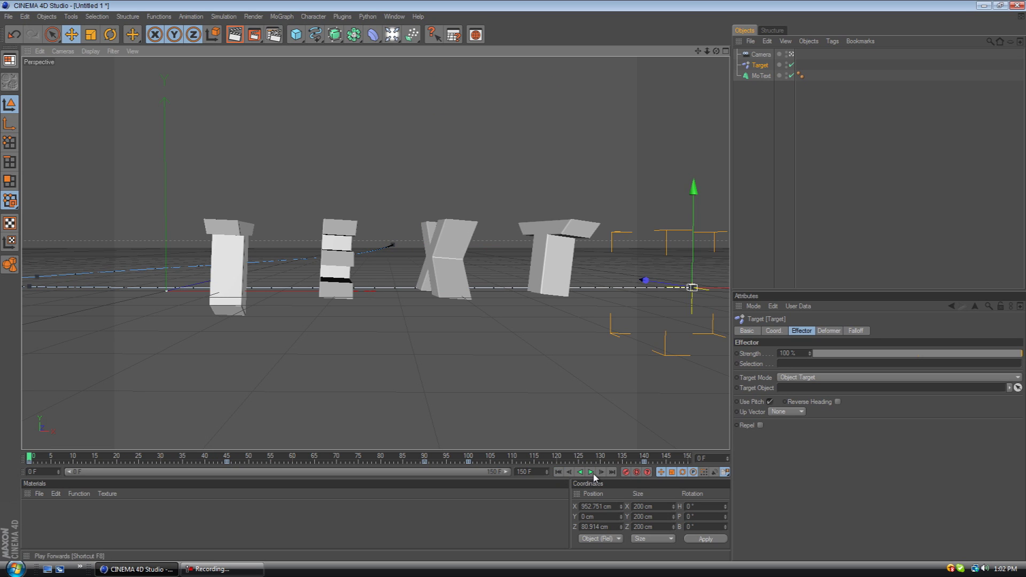
{"action": "left_click", "coordinate": [590, 472]}
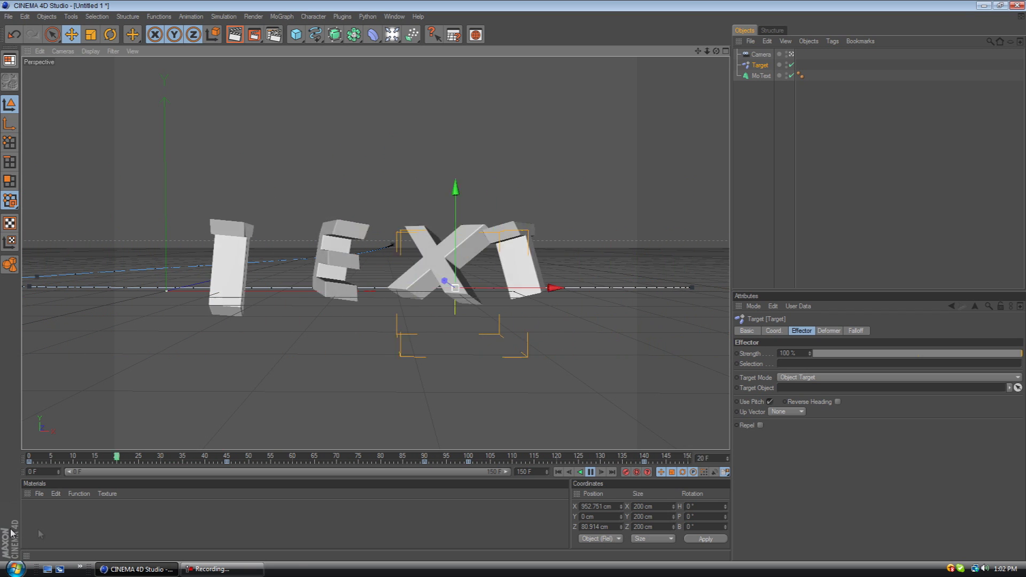
{"action": "left_click", "coordinate": [591, 472]}
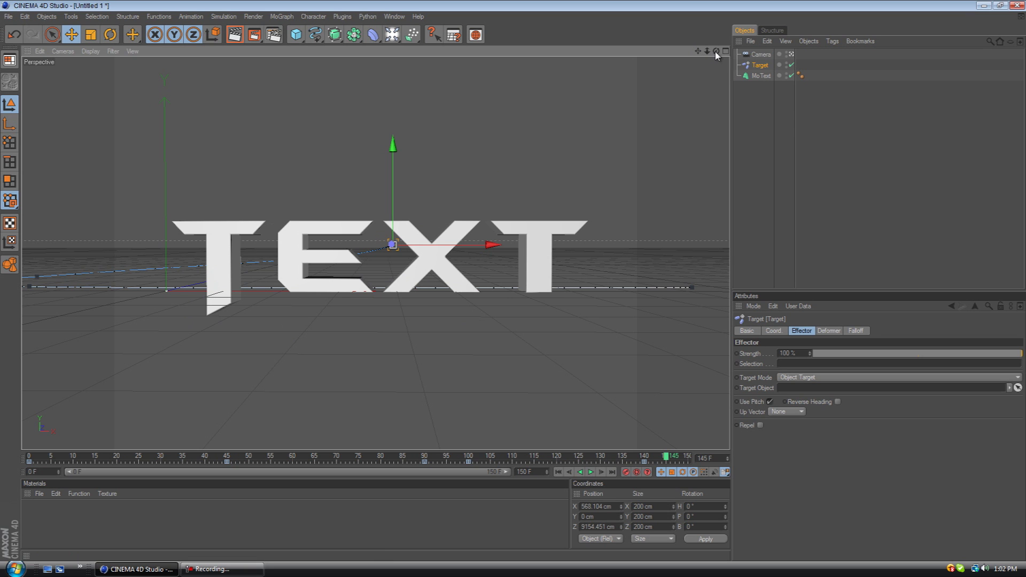
{"action": "left_click_drag", "start_coordinate": [716, 54], "coordinate": [518, 287]}
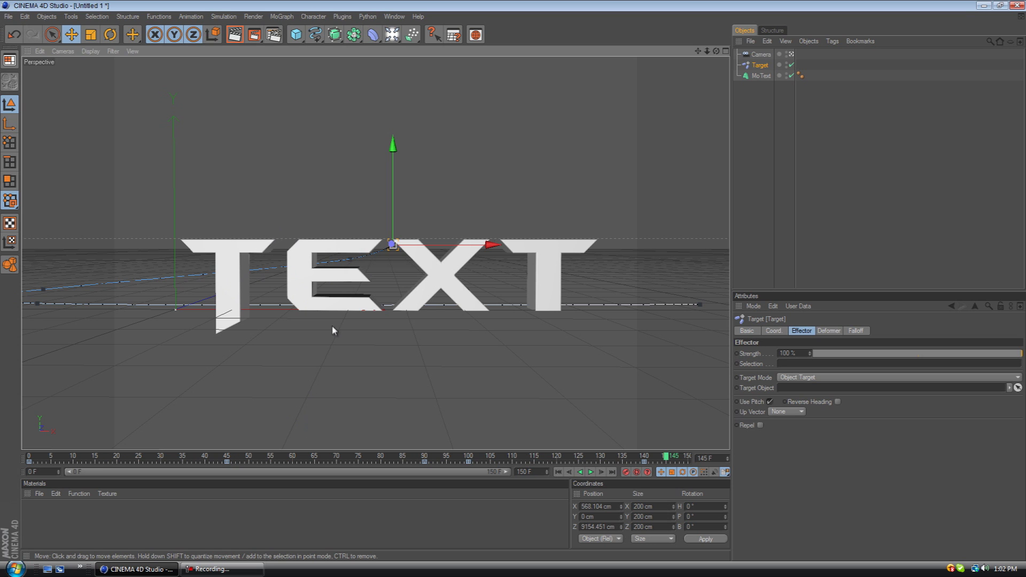
{"action": "scroll", "coordinate": [559, 170], "scroll_direction": "down", "scroll_amount": 10}
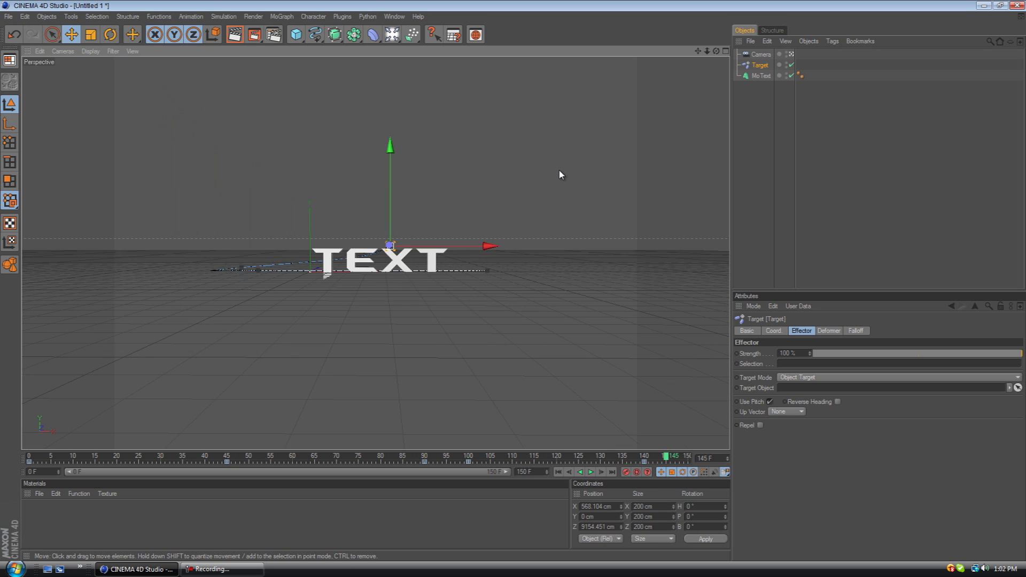
{"action": "scroll", "coordinate": [559, 170], "scroll_direction": "up", "scroll_amount": 10}
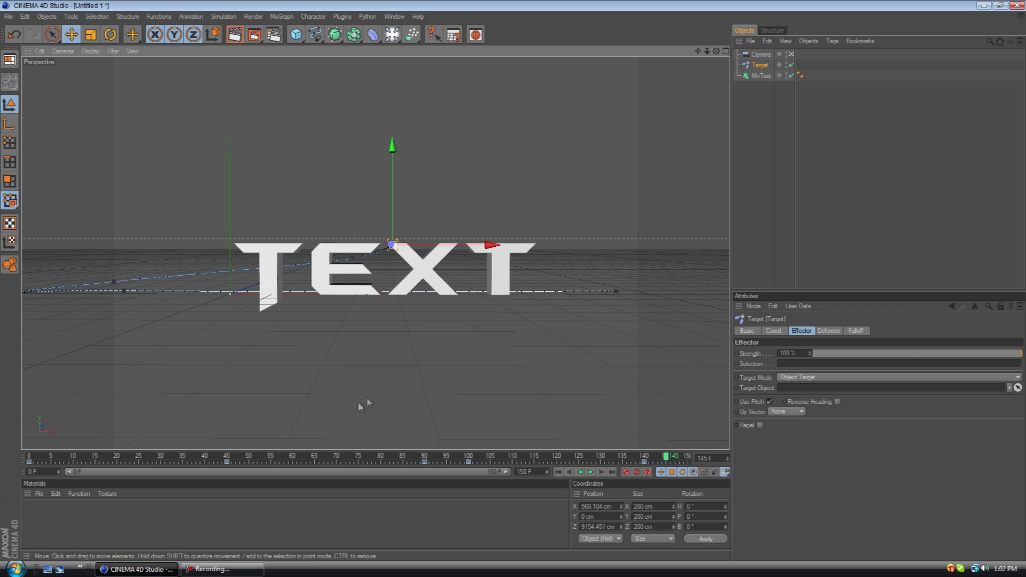